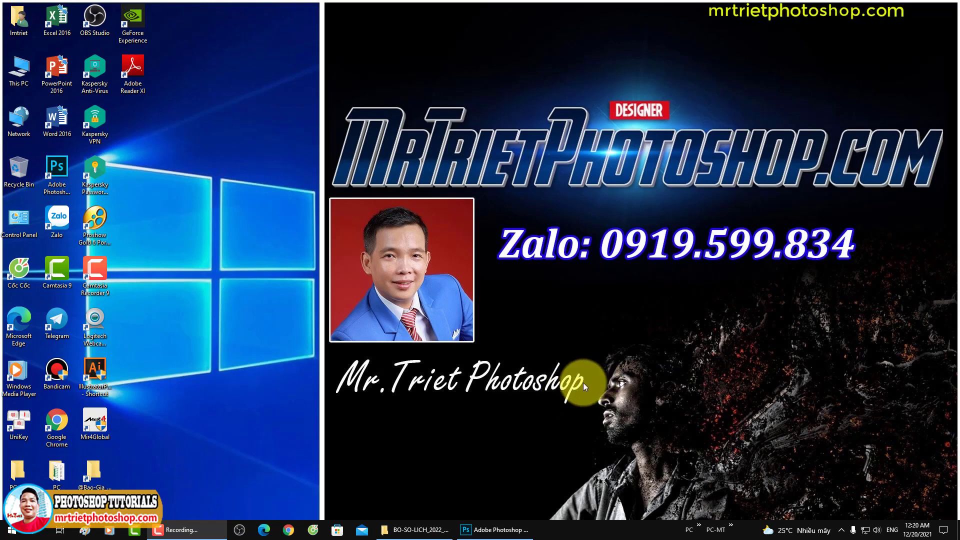
Drag both calendar PSDs from the Lich-to-2022_mrtrietphotoshop folder into Photoshop to open them.
click(421, 531)
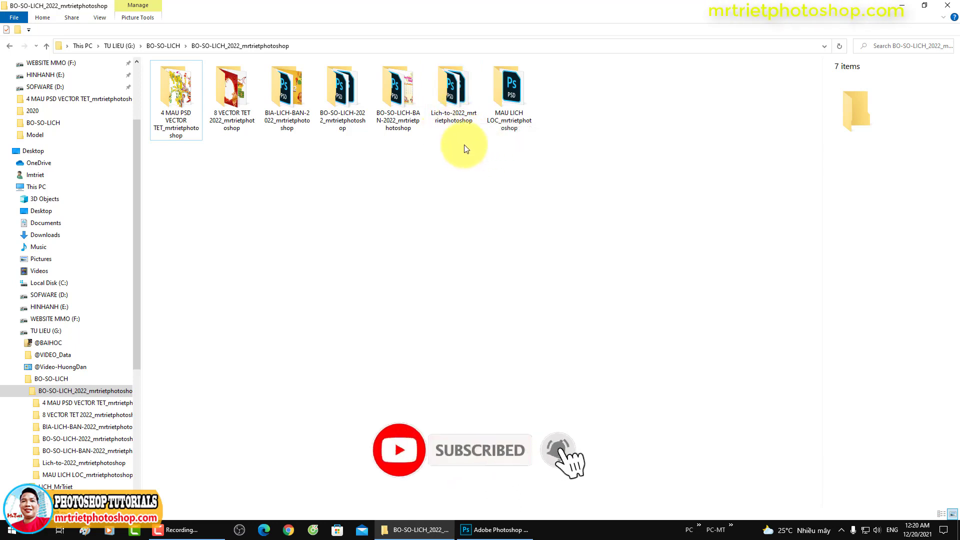
click(223, 107)
double_click(226, 110)
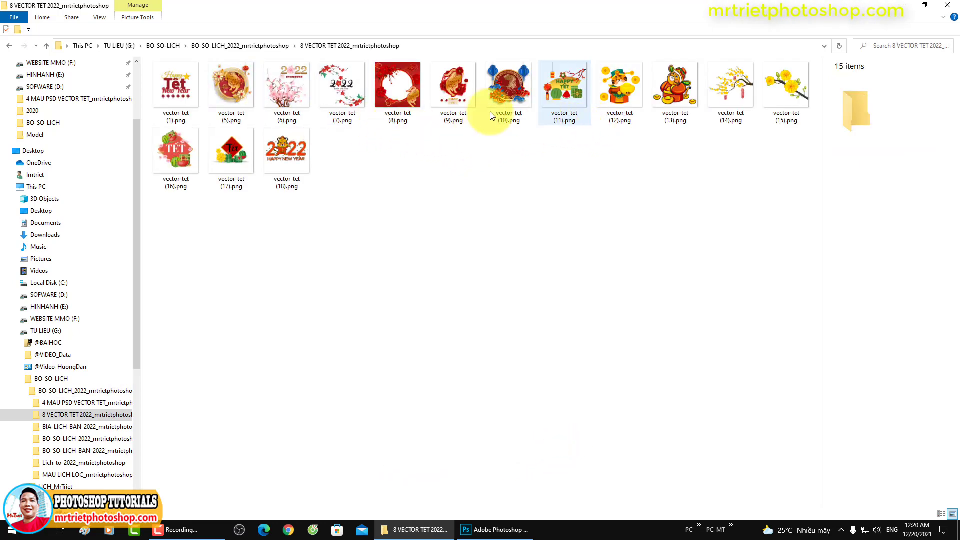
click(256, 46)
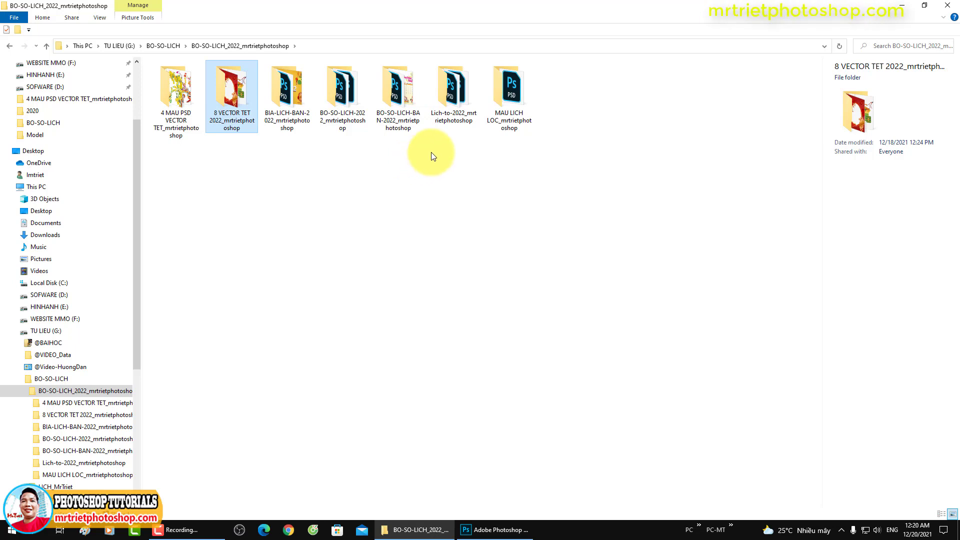
double_click(453, 114)
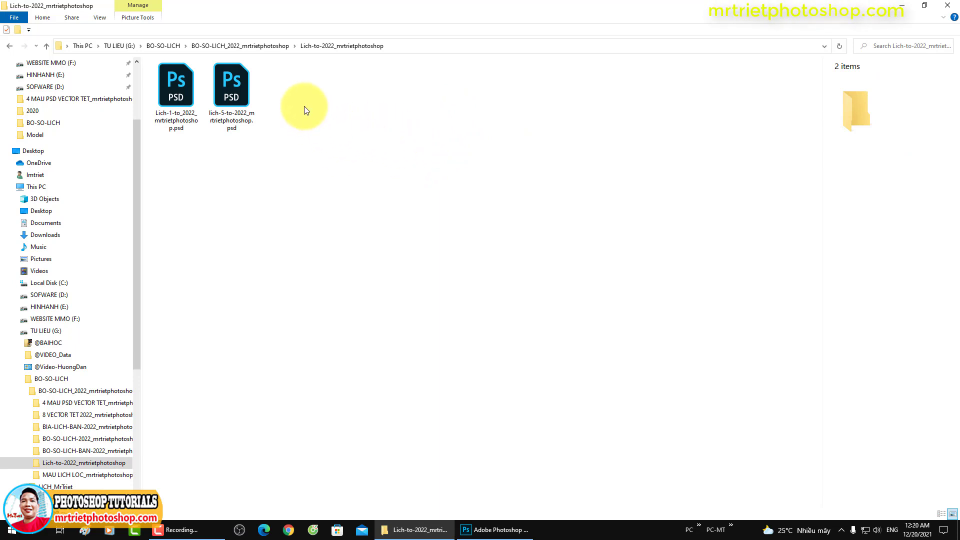
drag(307, 95, 181, 159)
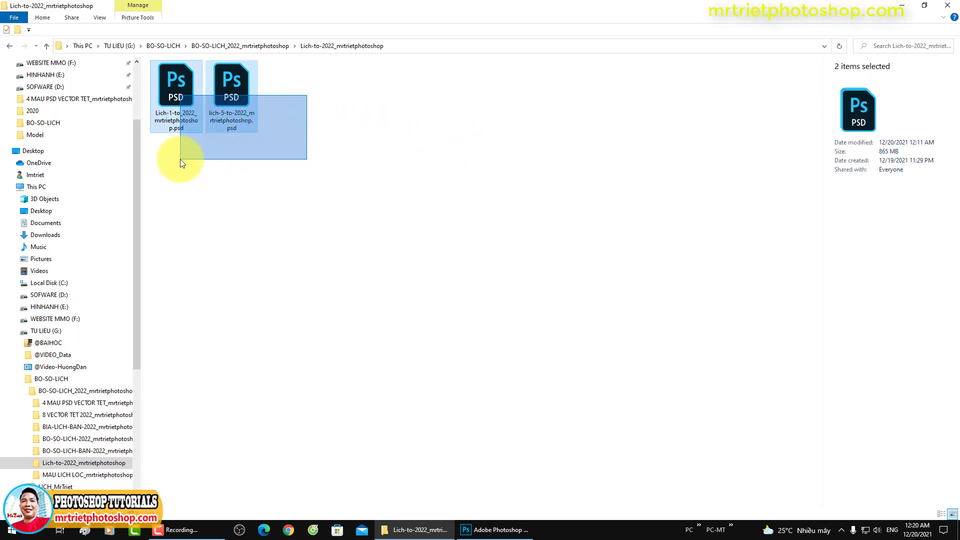
mouse_move(178, 105)
mouse_down()
mouse_move(291, 285)
mouse_move(436, 320)
mouse_up()
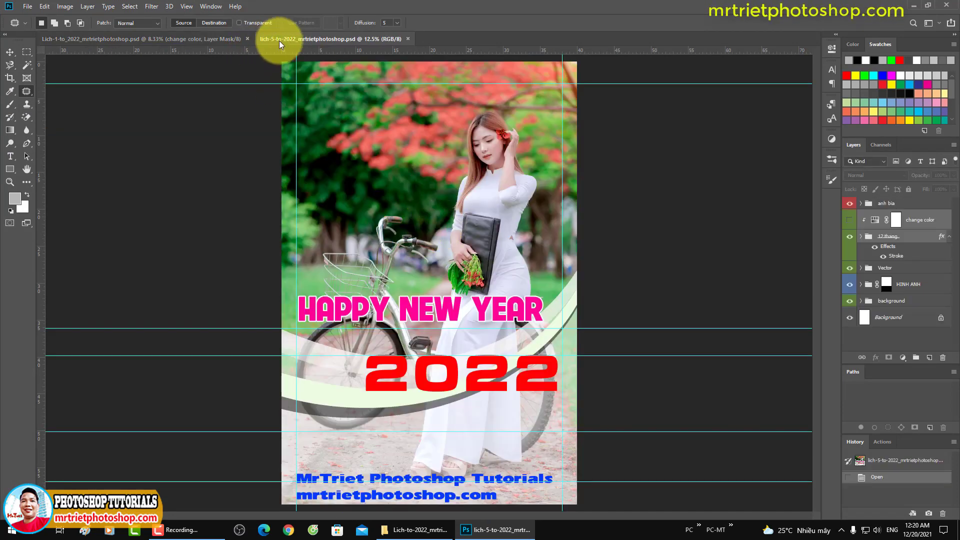
Check the Lich-1 calendar's image size (40 × 70 cm at 300 ppi) and cancel without changes.
click(210, 40)
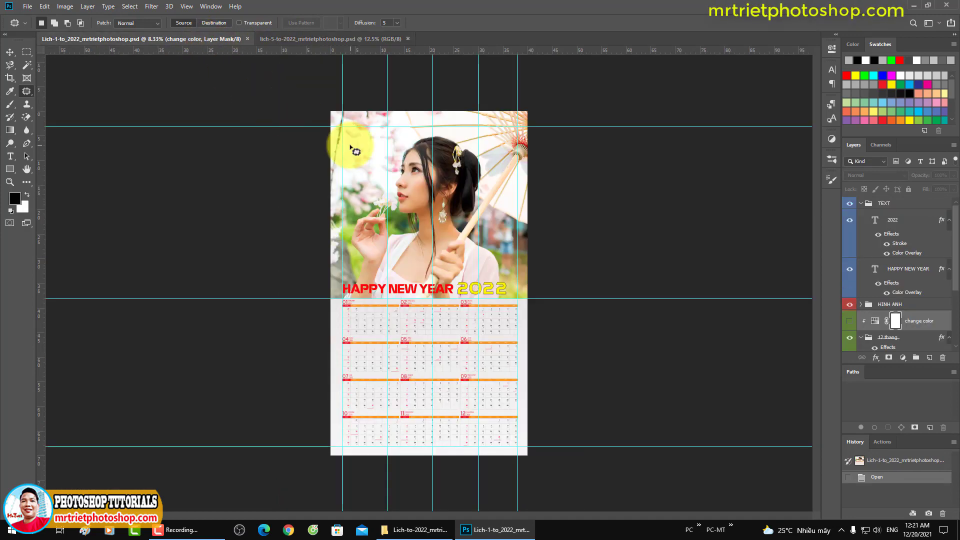
scroll(355, 151, up, 1)
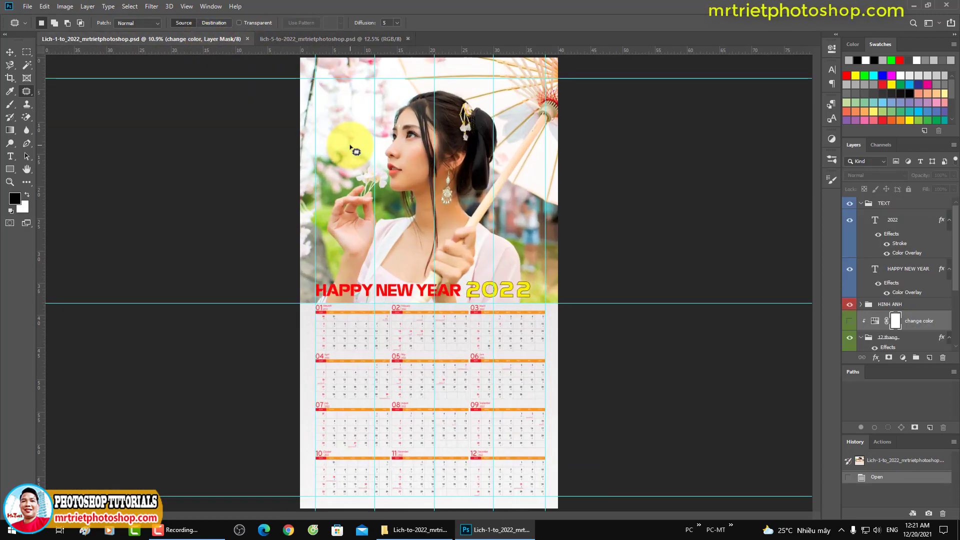
click(65, 7)
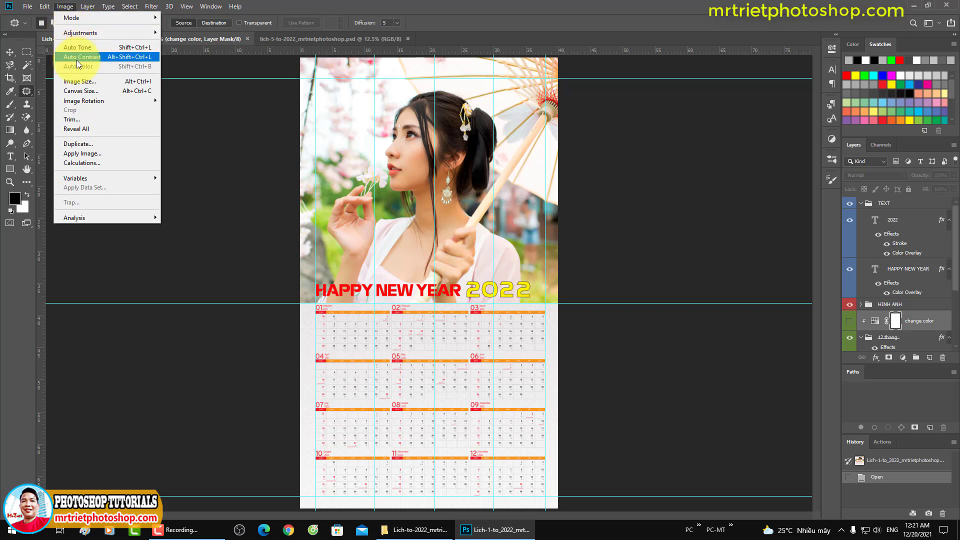
click(79, 80)
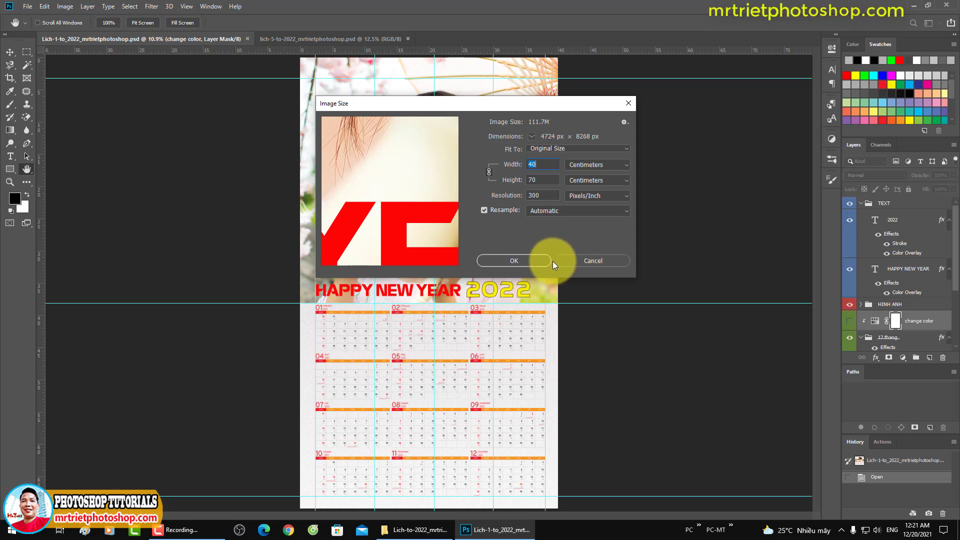
click(577, 262)
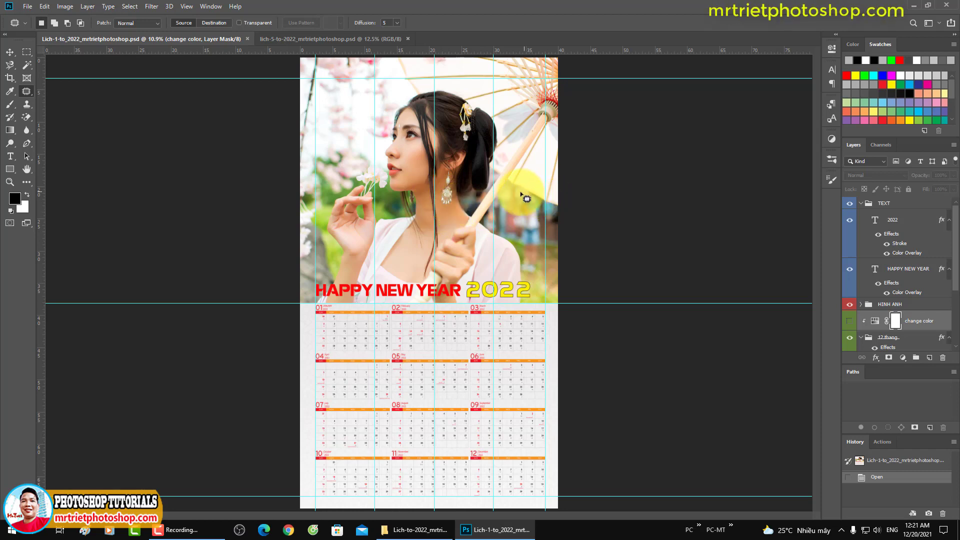
click(860, 204)
click(861, 204)
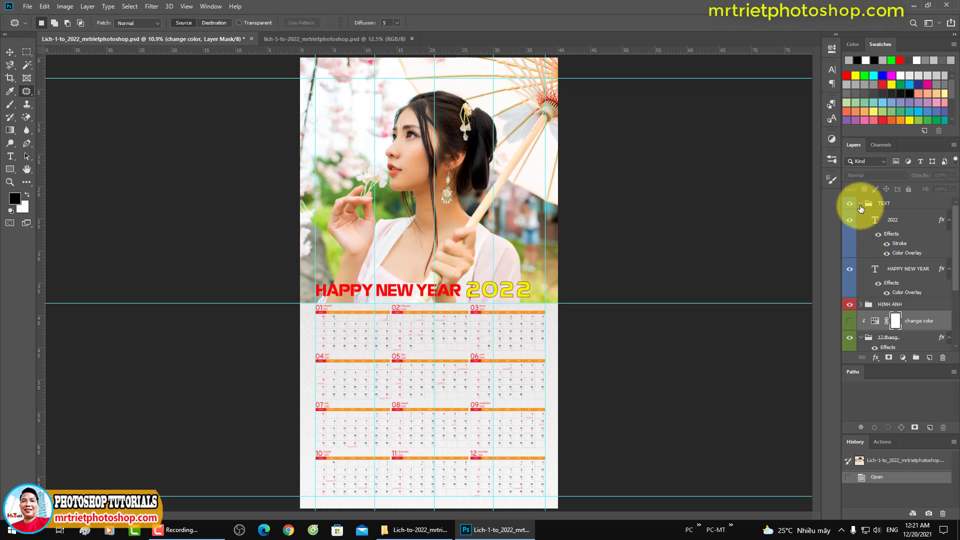
click(861, 204)
click(850, 204)
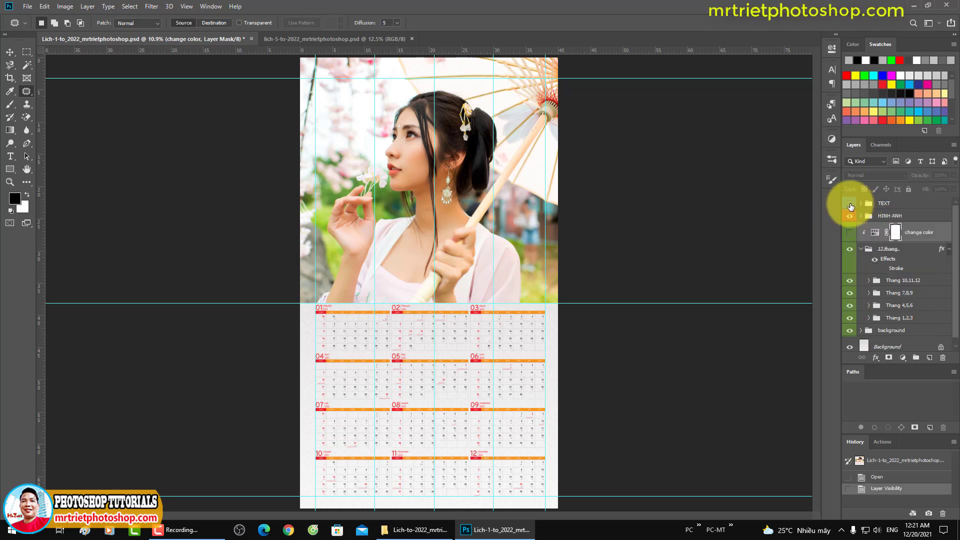
click(850, 205)
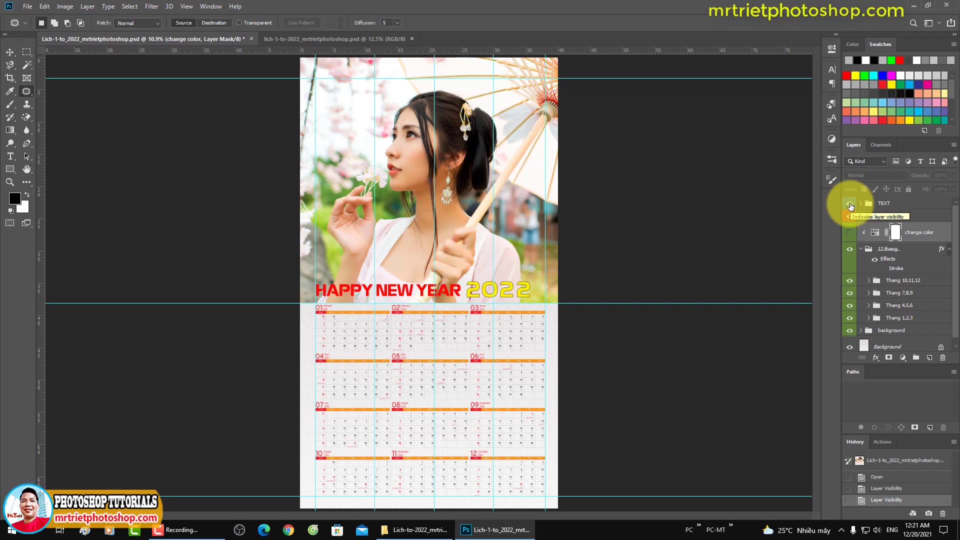
click(850, 204)
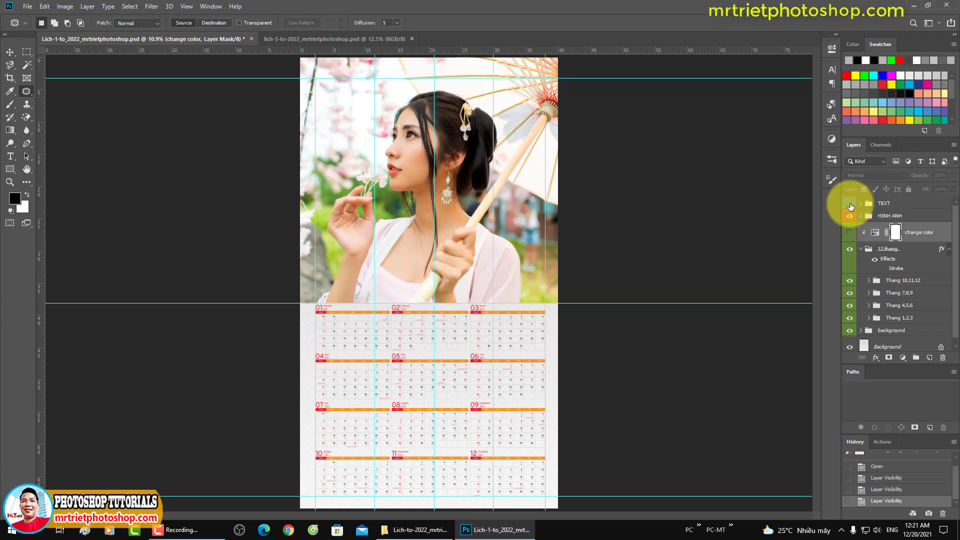
click(889, 209)
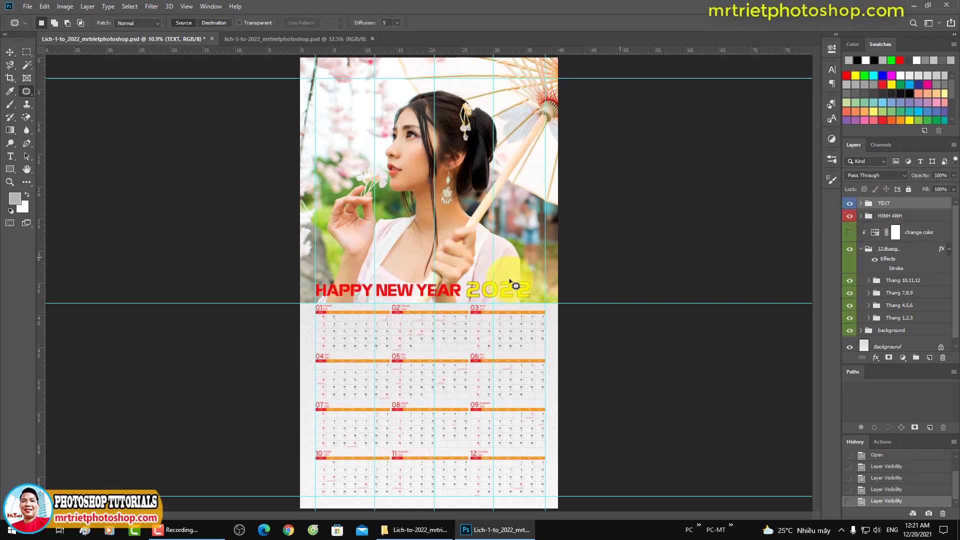
click(860, 249)
click(851, 249)
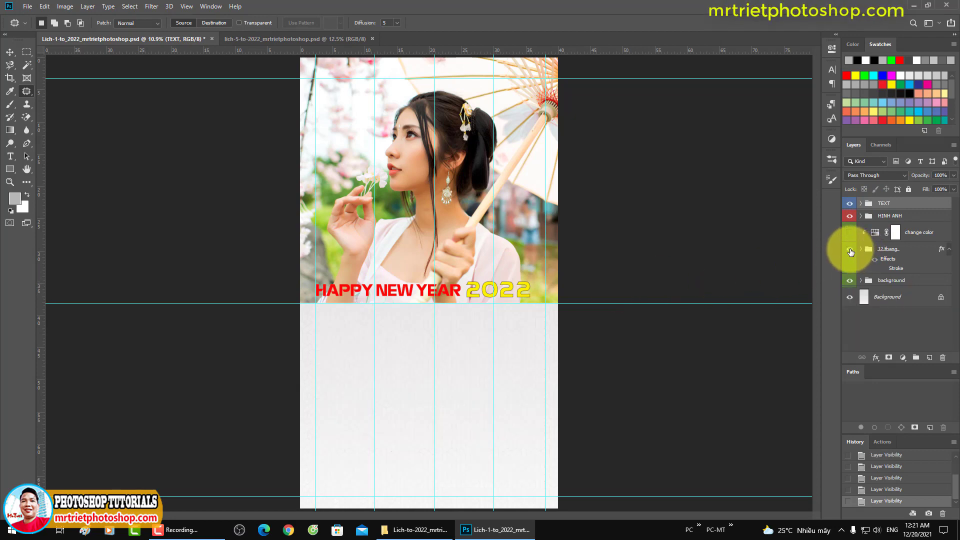
click(850, 250)
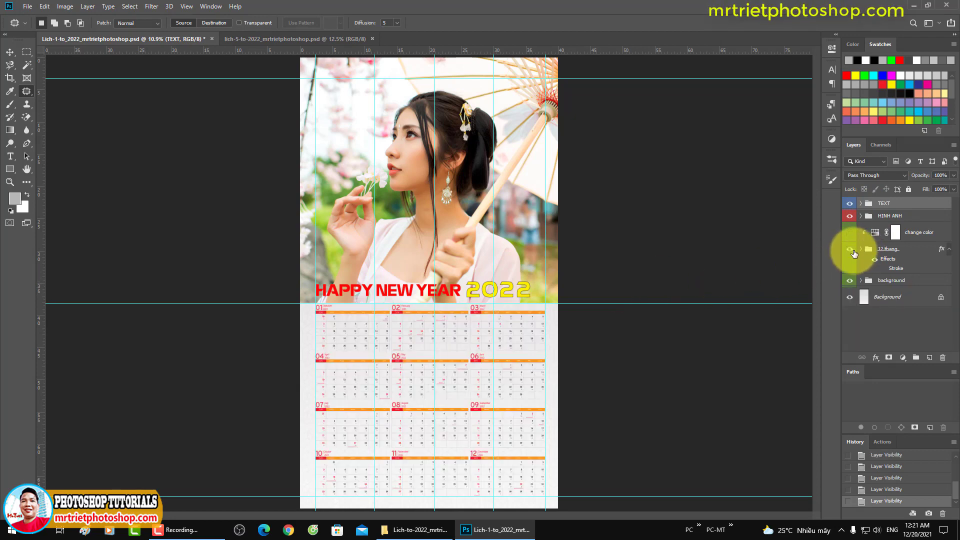
click(861, 249)
scroll(890, 279, down, 1)
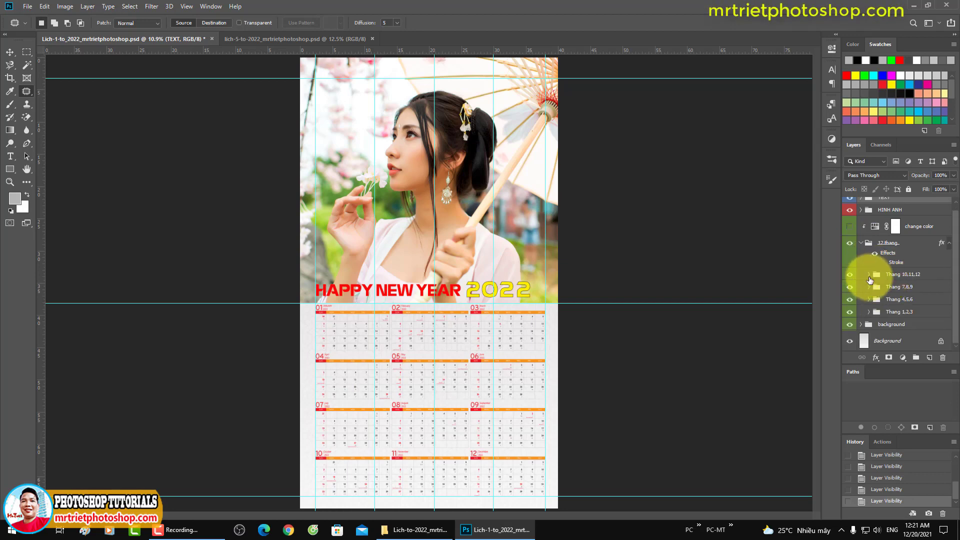
click(869, 275)
click(869, 275)
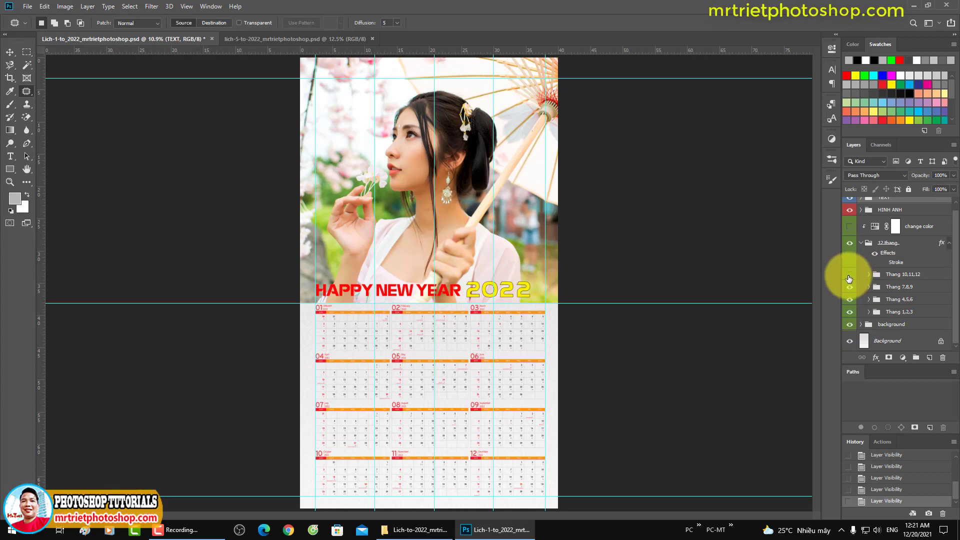
click(849, 275)
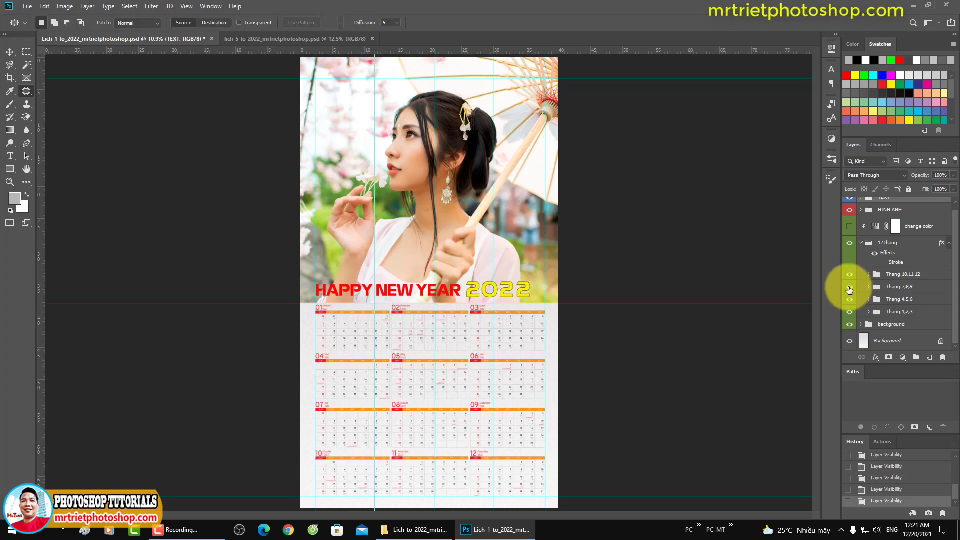
click(850, 289)
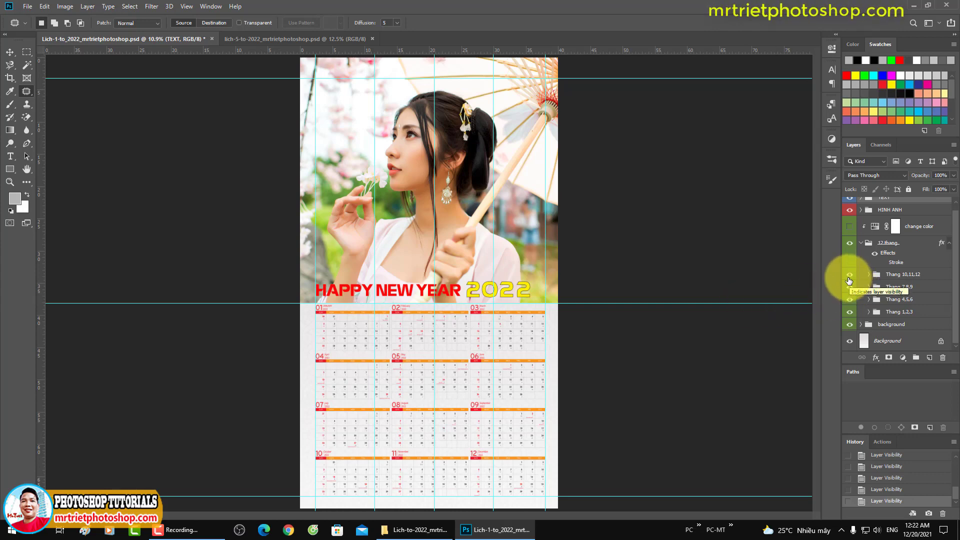
click(850, 276)
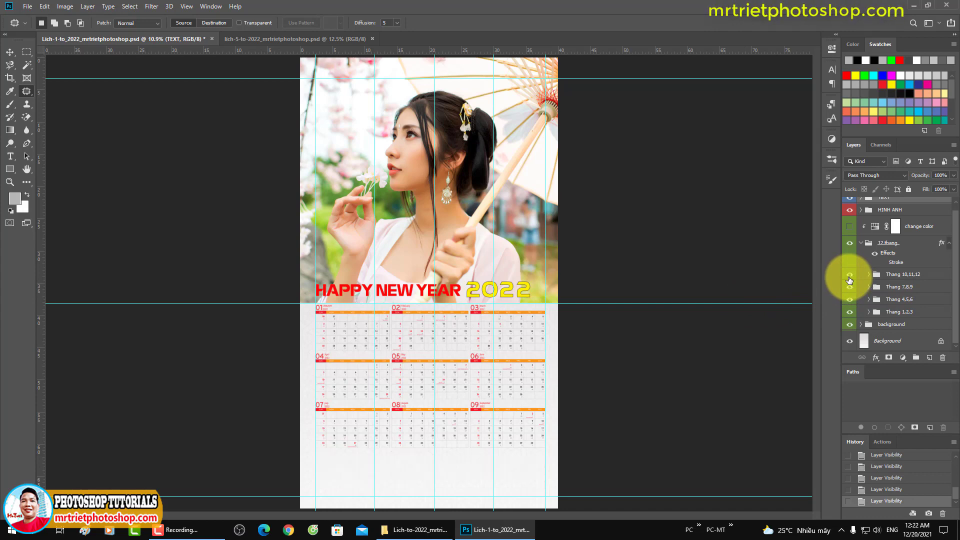
click(849, 286)
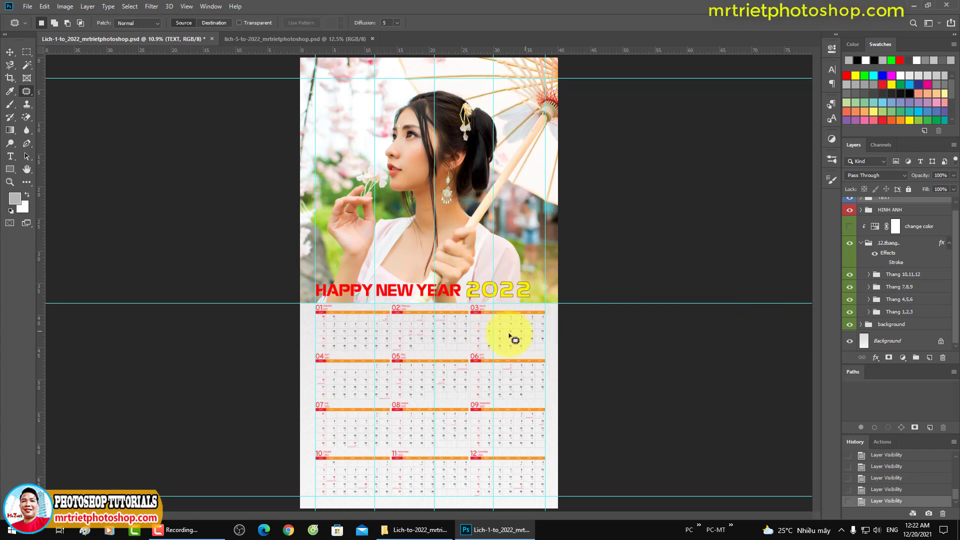
Try shifting the hue of the 'change color' Hue/Saturation layer to about +32.
drag(494, 295, 531, 364)
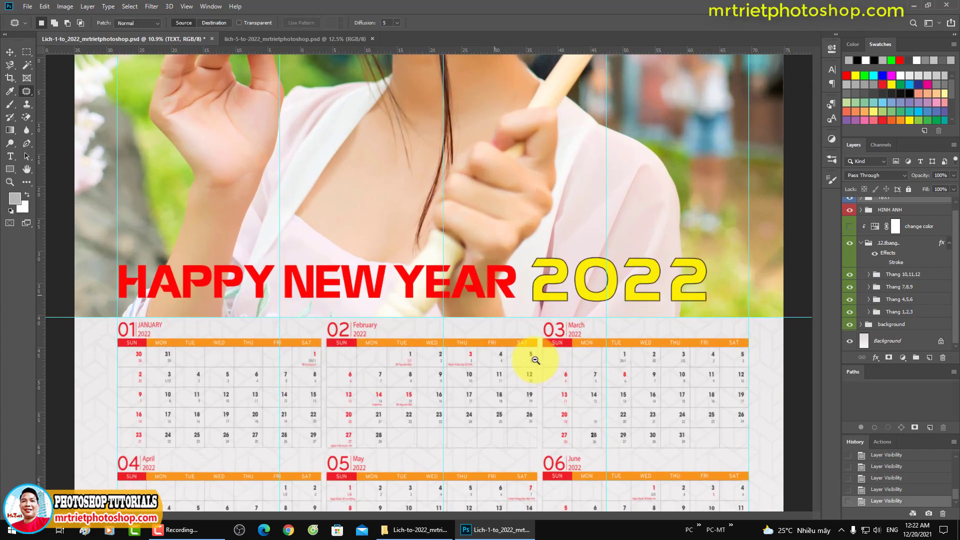
click(851, 230)
click(850, 229)
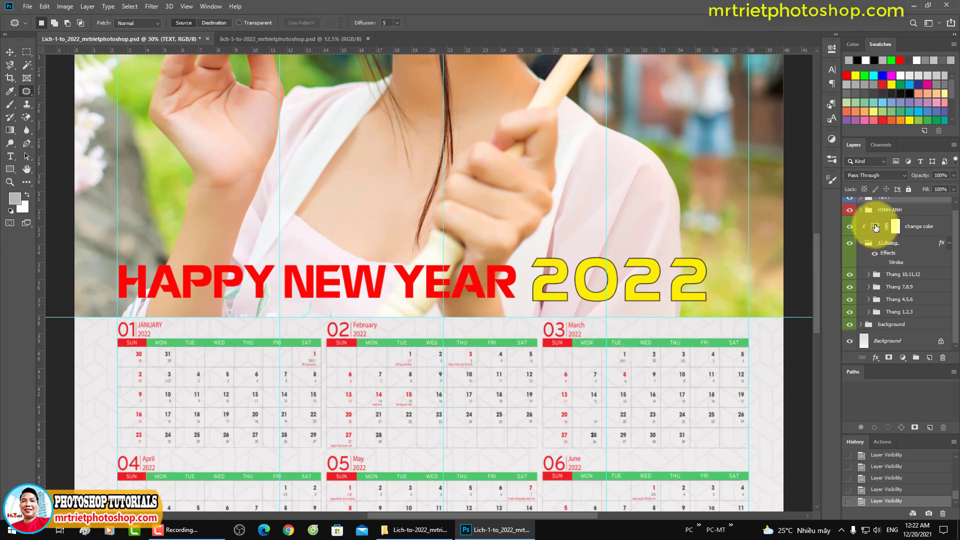
click(876, 227)
double_click(874, 227)
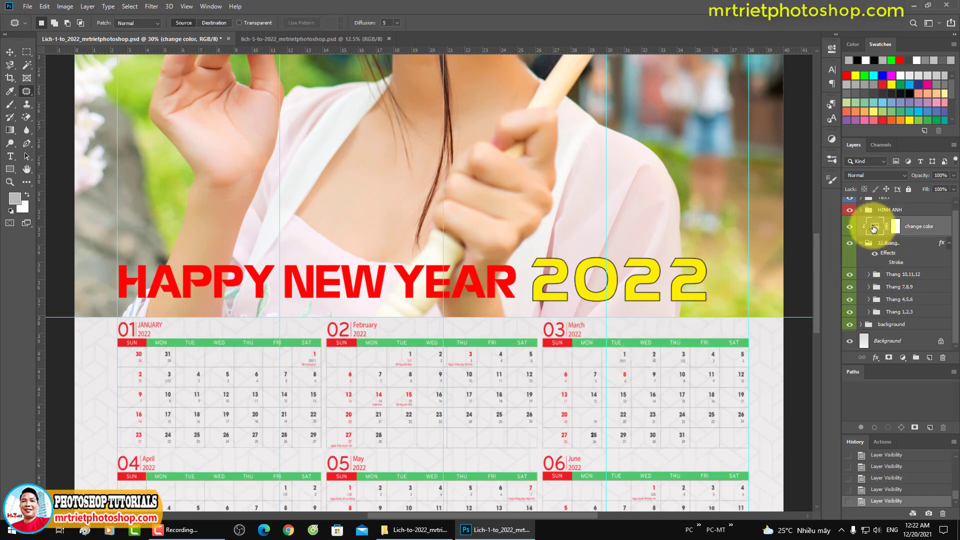
mouse_move(748, 118)
mouse_down()
mouse_move(758, 117)
mouse_move(725, 125)
mouse_move(765, 127)
mouse_up()
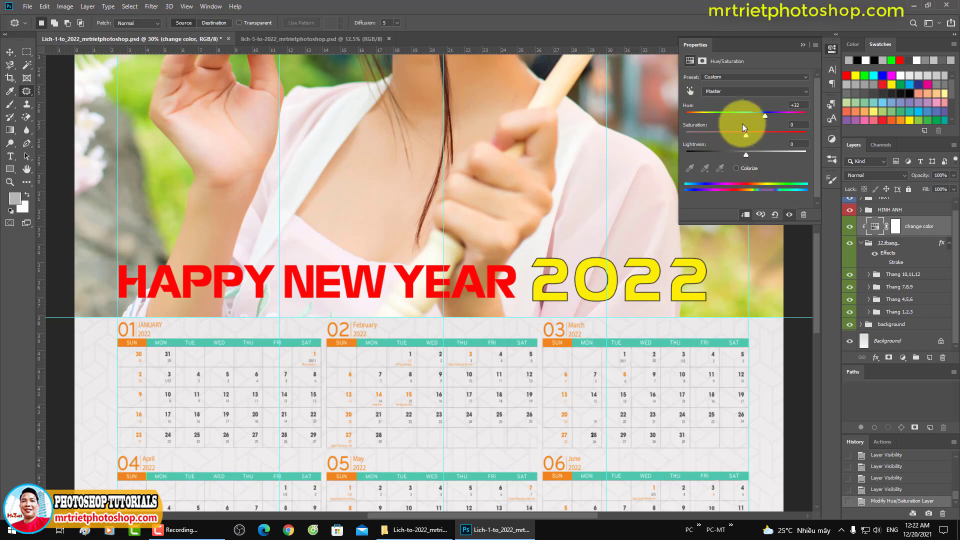
drag(764, 118, 760, 118)
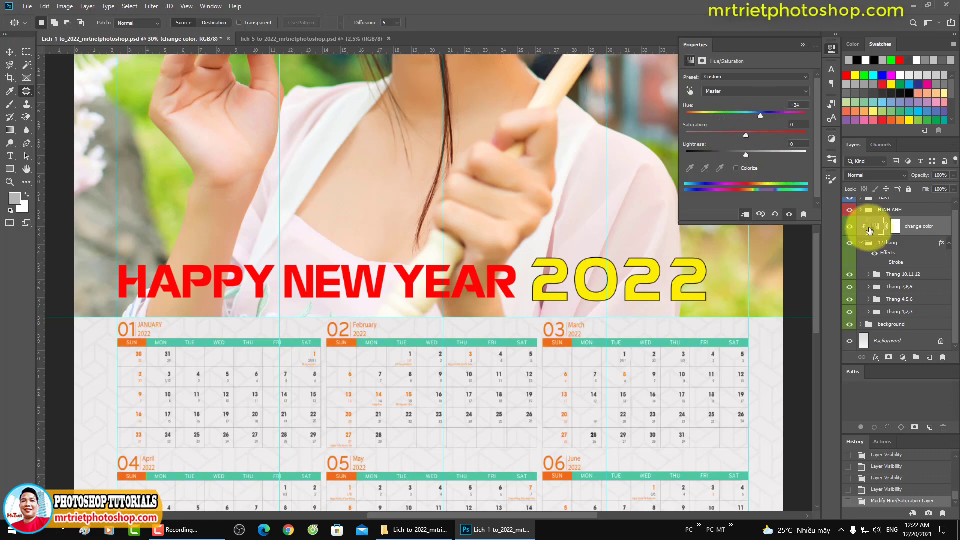
Undo the hue shift, hide the 'change color' layer so headers turn orange, and fit the page.
click(886, 489)
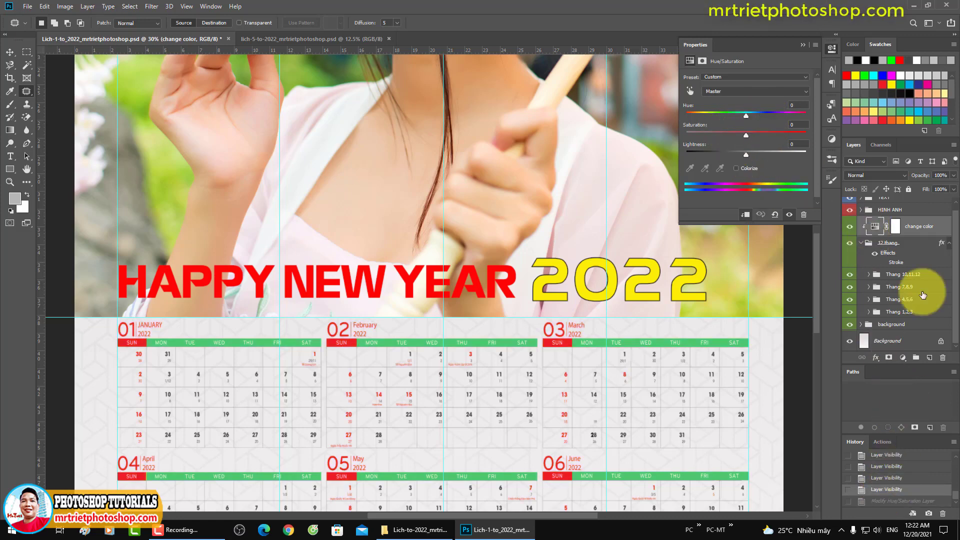
click(850, 226)
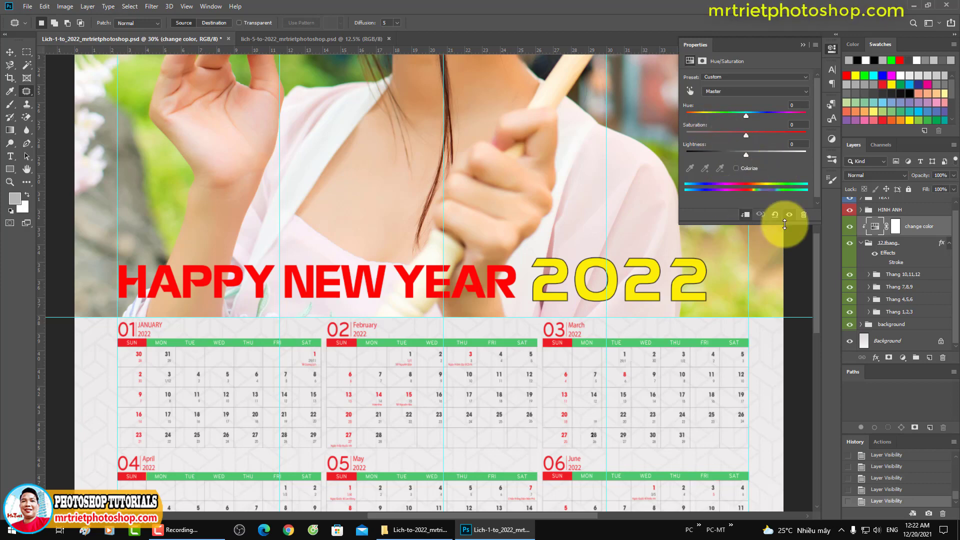
click(849, 227)
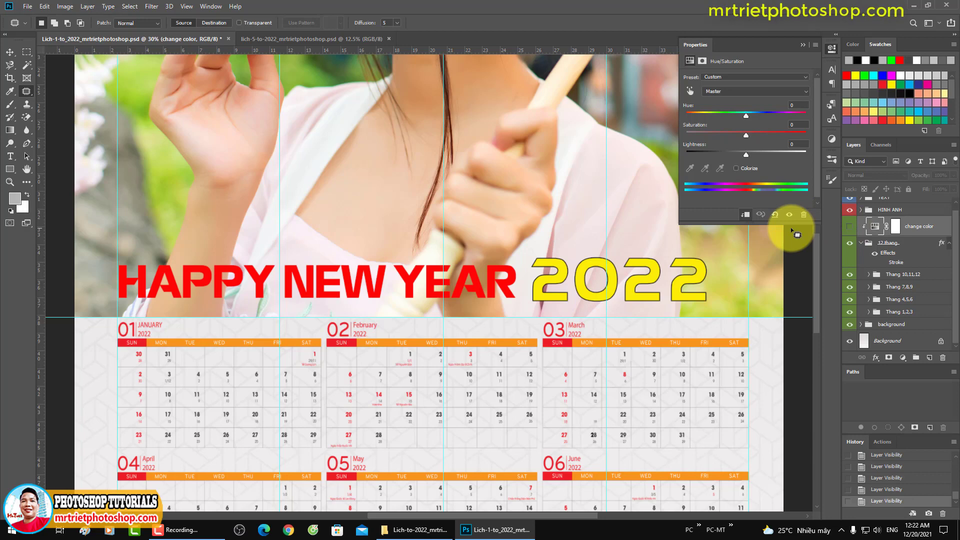
key(ctrl+0)
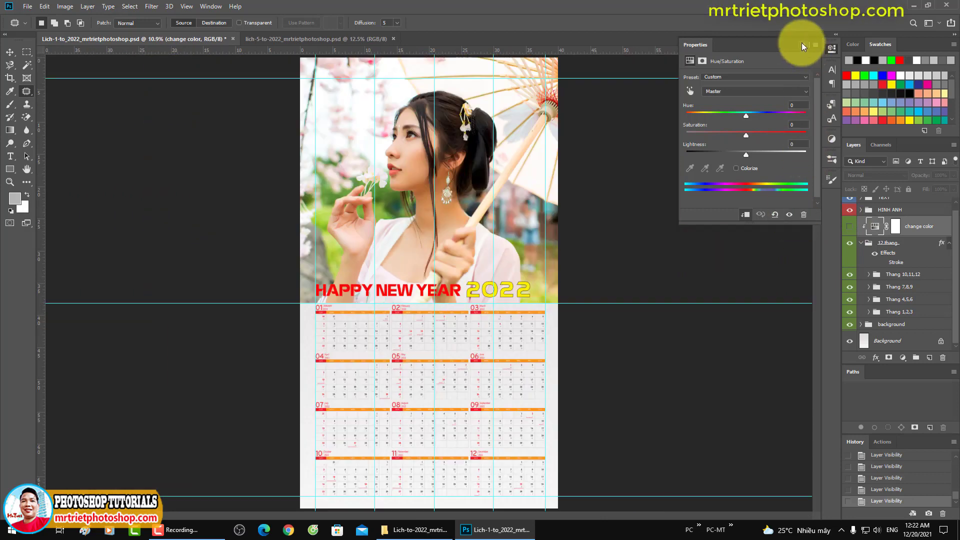
Hide Layer 1, the parasol-woman photo in the HINH ANH group, leaving the top grey.
click(802, 44)
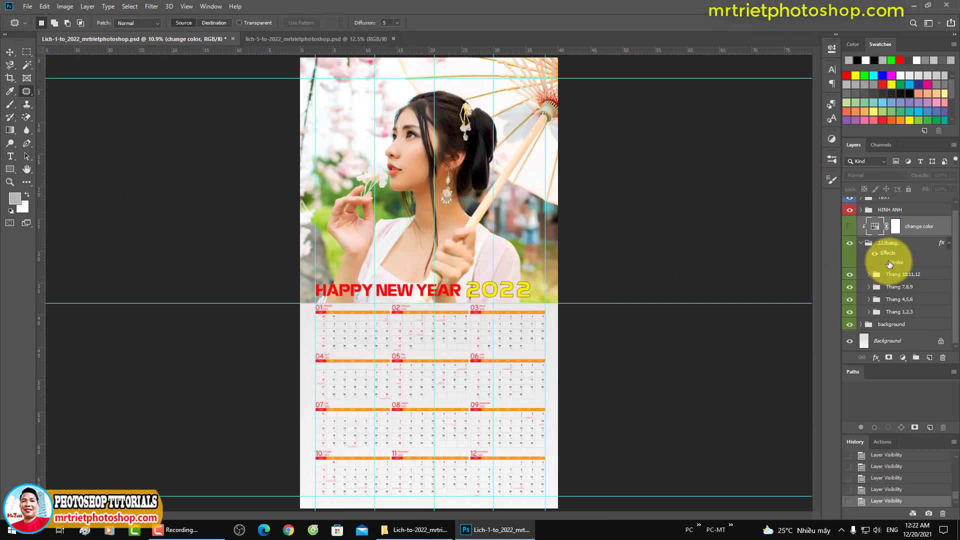
click(861, 215)
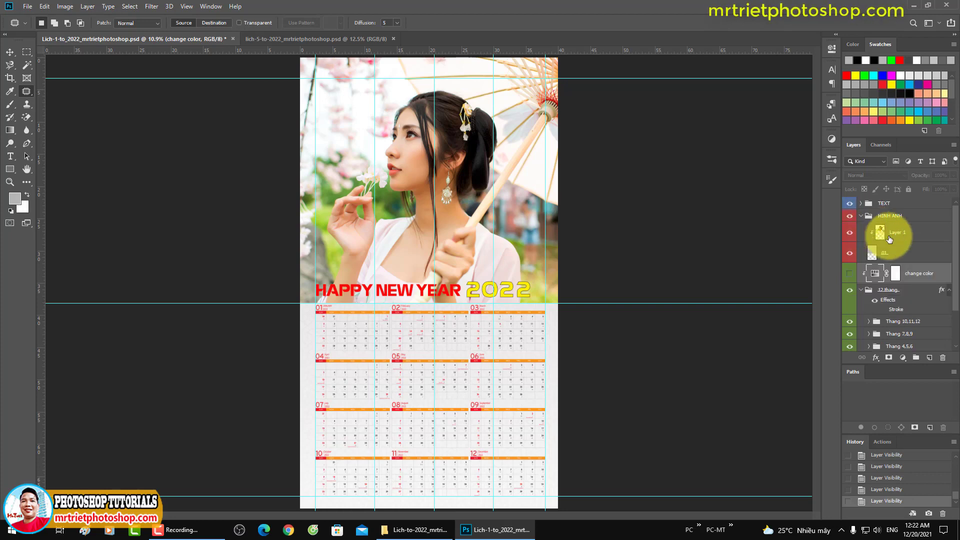
click(889, 237)
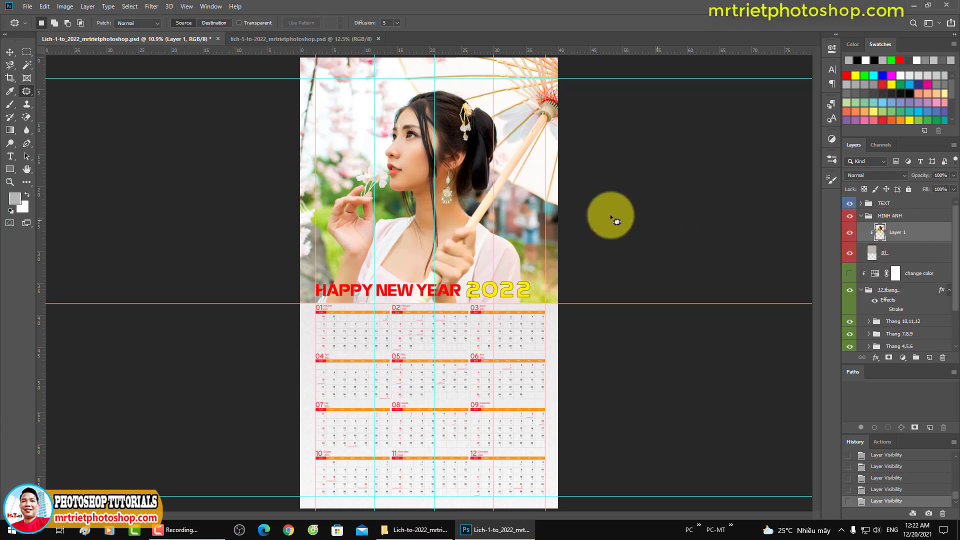
click(850, 233)
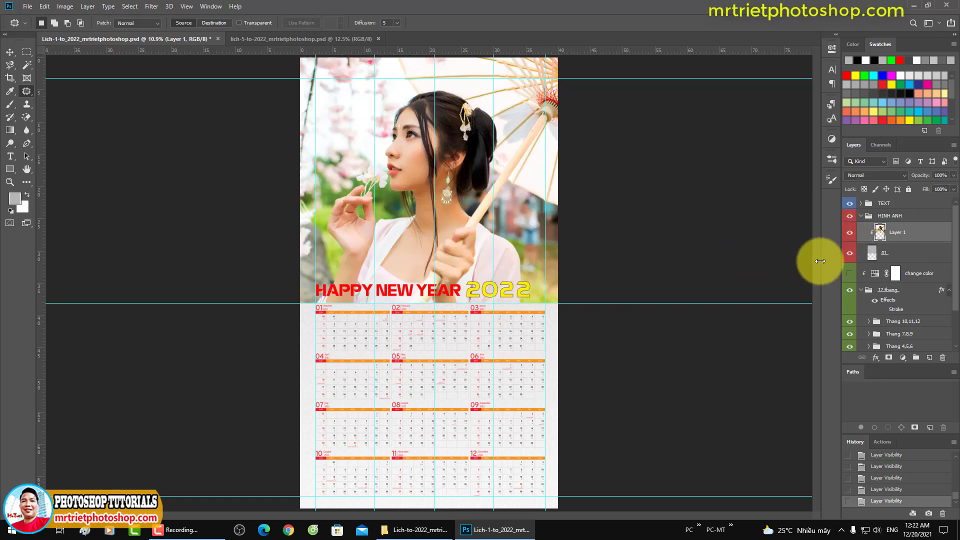
click(850, 234)
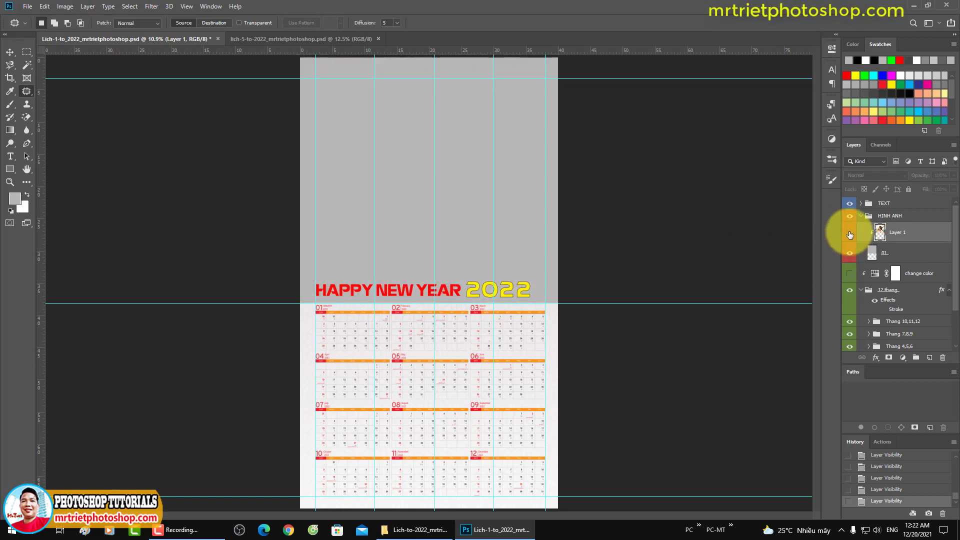
click(850, 233)
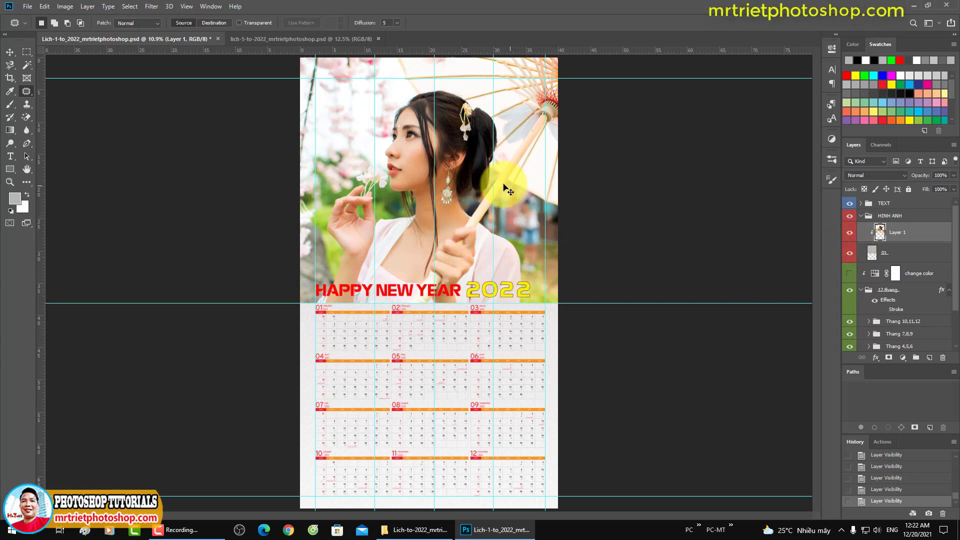
drag(503, 191, 523, 258)
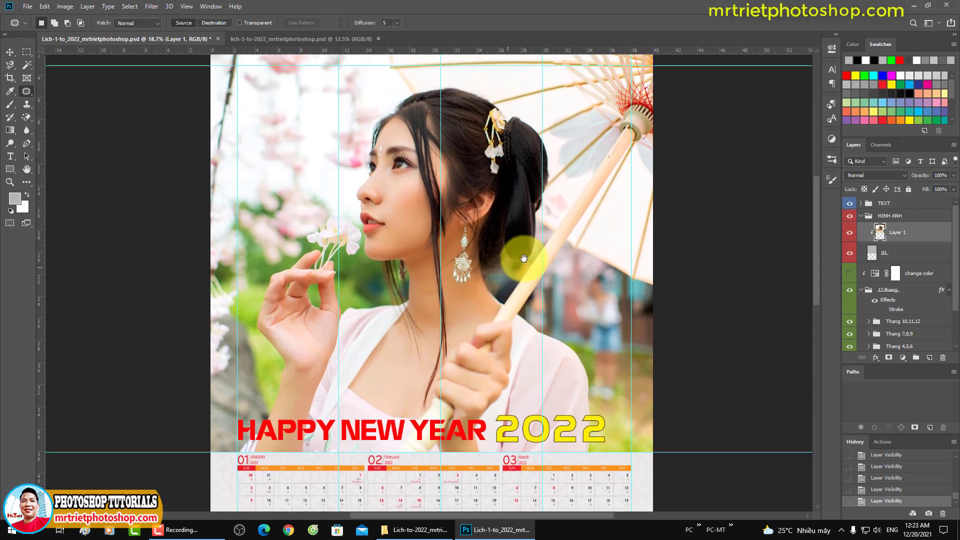
scroll(535, 250, down, 1)
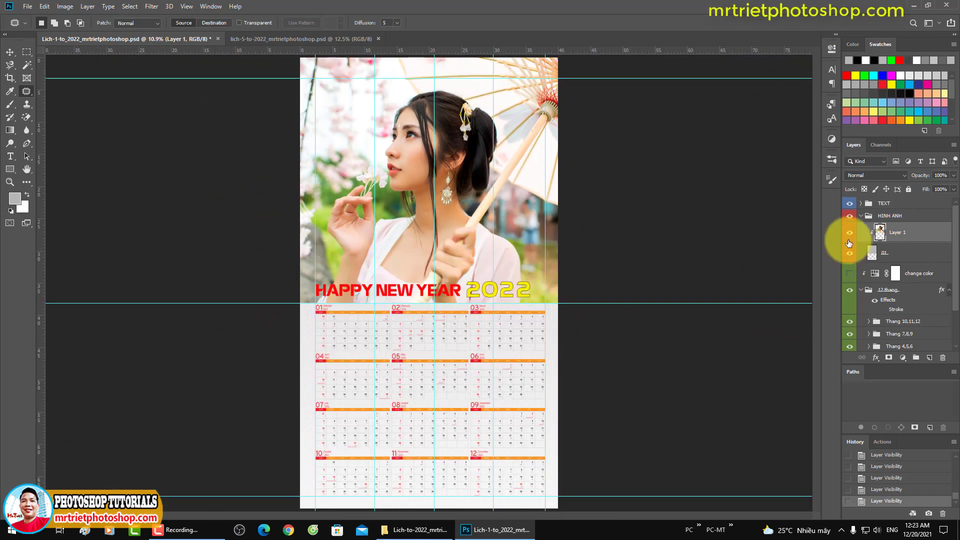
click(849, 235)
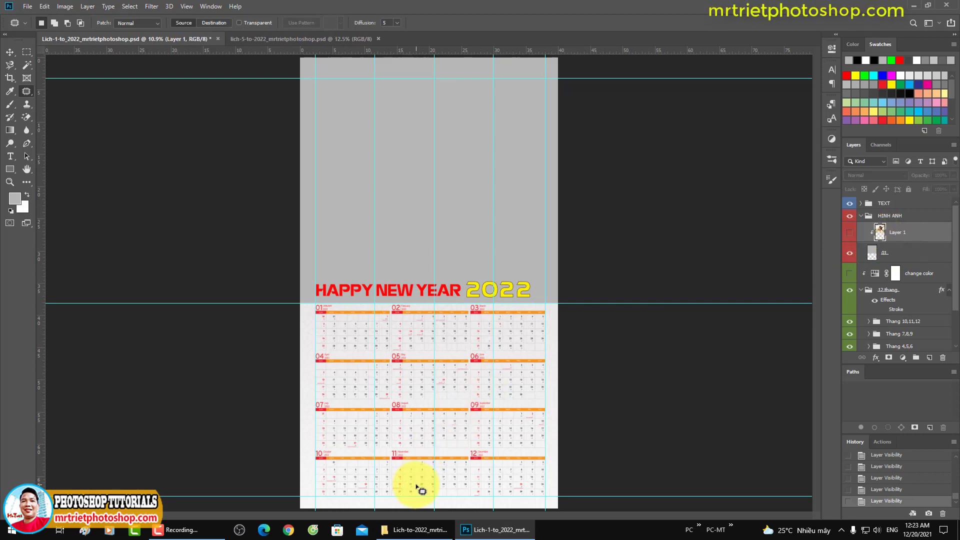
Drag pexels-babi-galeane-10502321.jpg from TU LIEU (G:) > STOCK-ANH > Model into the calendar.
key(super+e)
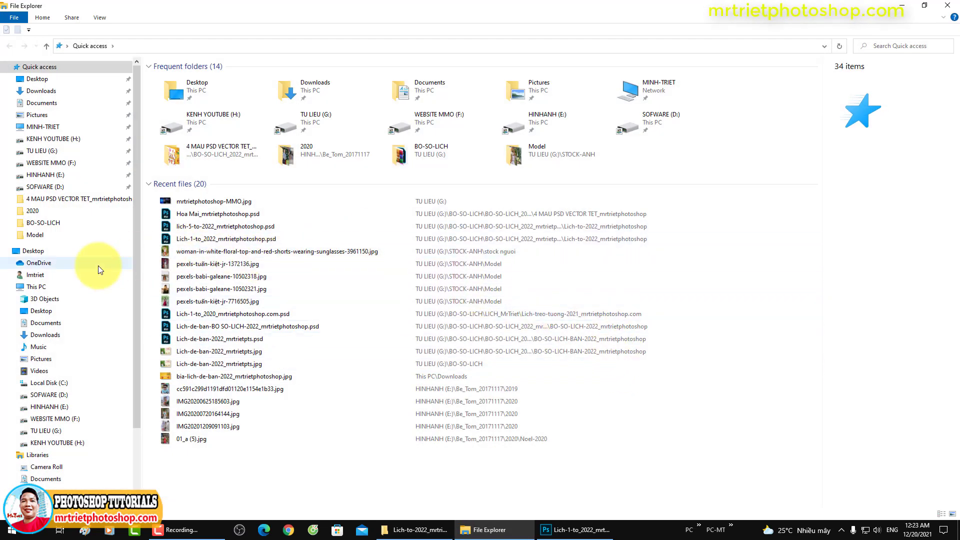
click(66, 396)
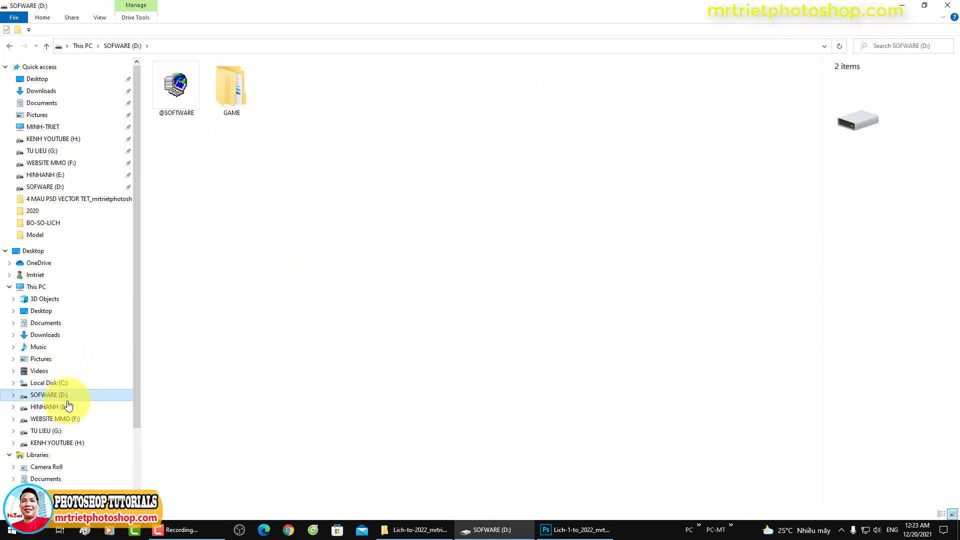
click(65, 430)
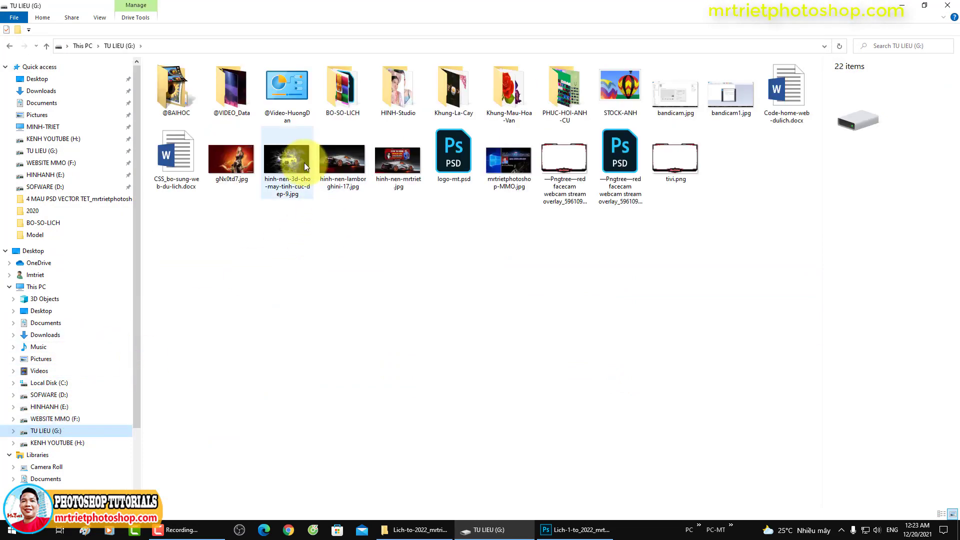
double_click(618, 102)
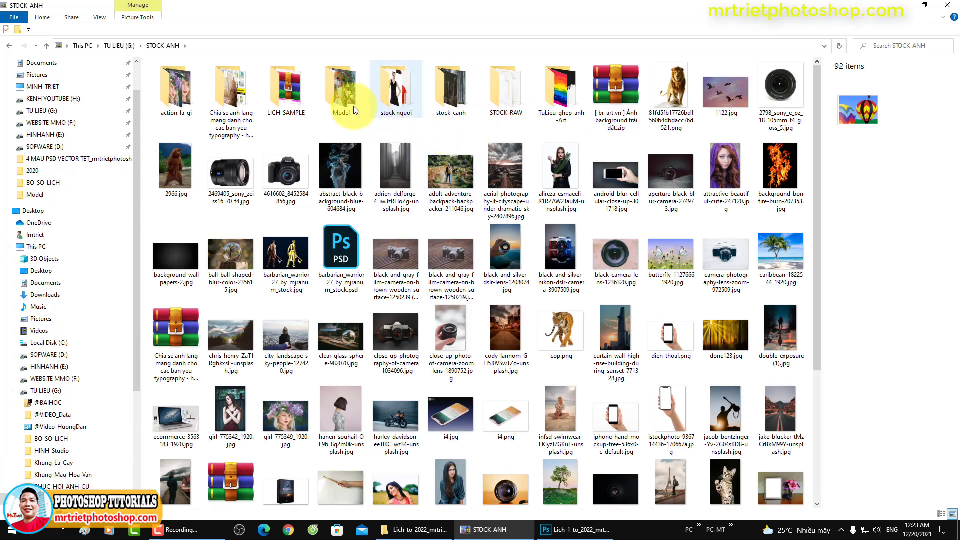
double_click(355, 110)
mouse_move(290, 94)
mouse_down()
mouse_move(504, 407)
mouse_move(424, 219)
mouse_up()
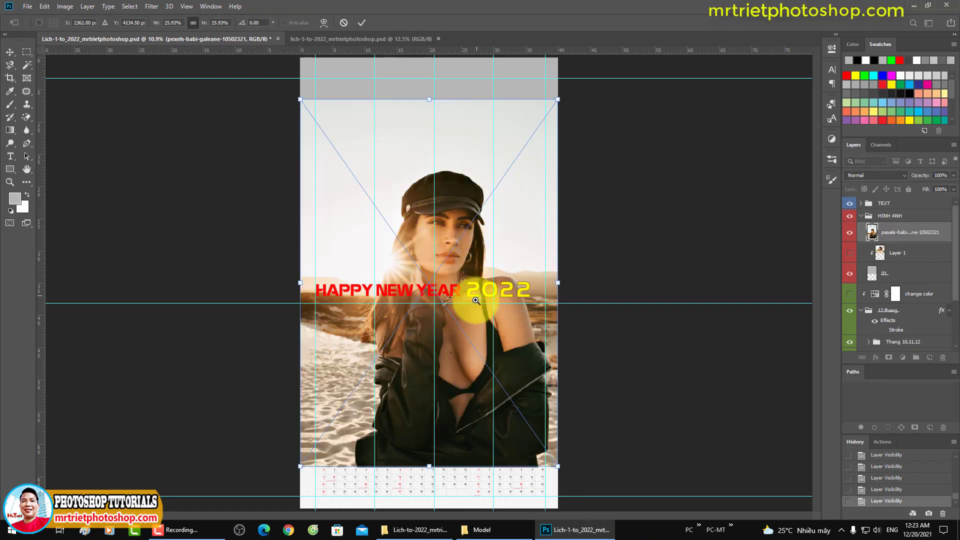
Scale the placed model photo to about 28% and position it just above the month grid.
scroll(469, 330, down, 1)
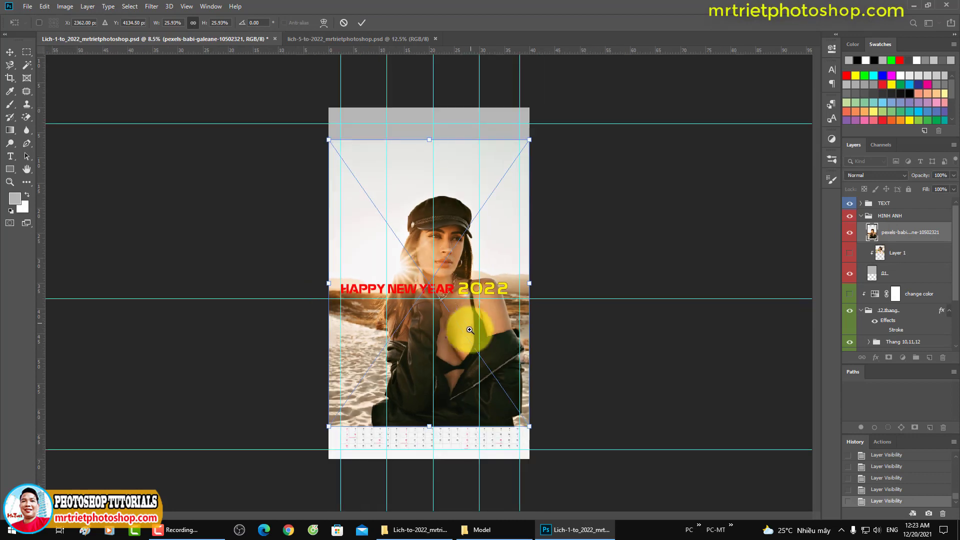
drag(459, 376, 459, 253)
drag(530, 302, 548, 327)
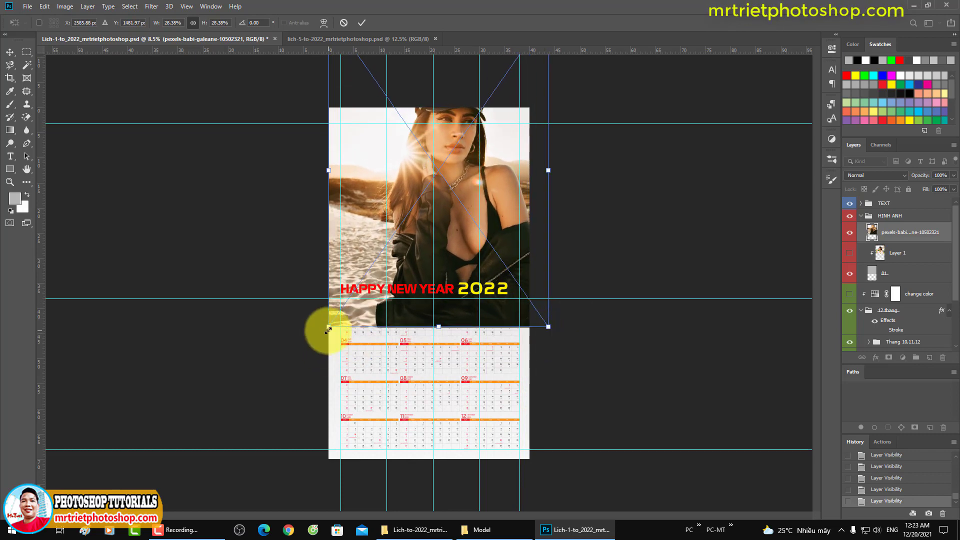
drag(328, 330, 318, 341)
drag(363, 213, 354, 236)
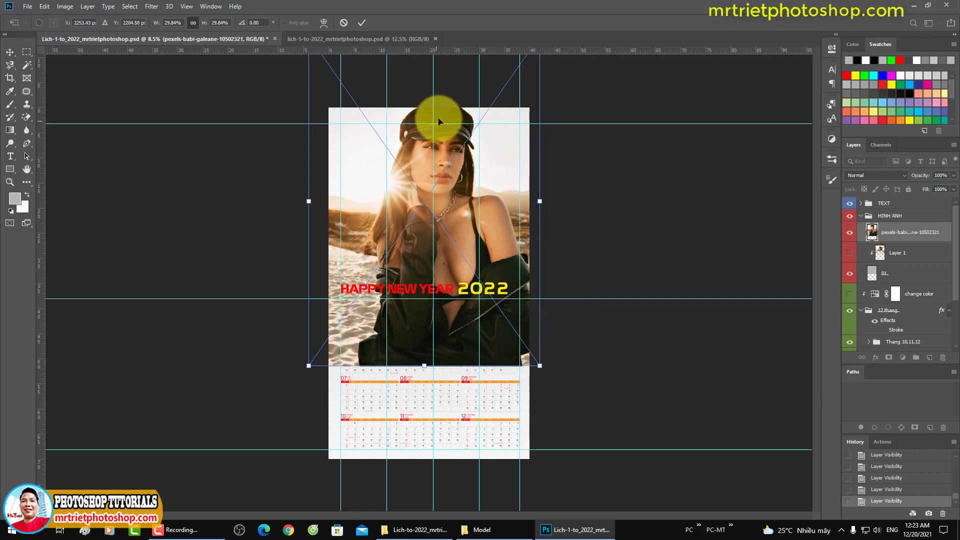
drag(420, 152, 420, 150)
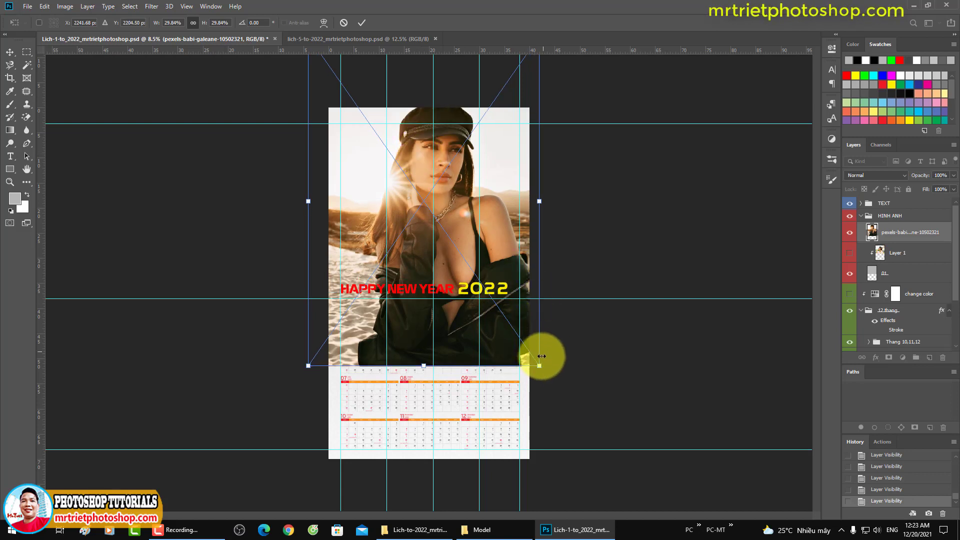
drag(536, 364, 534, 361)
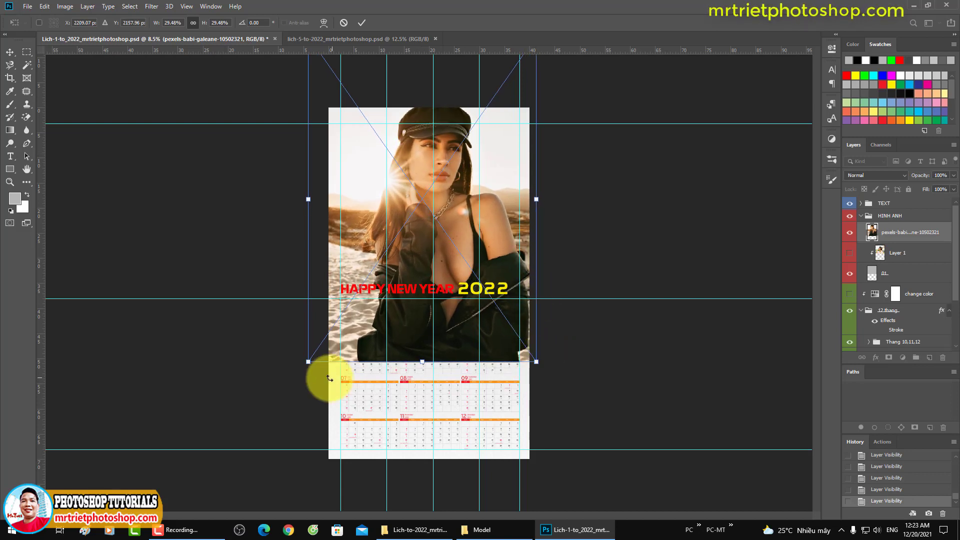
drag(314, 365, 314, 340)
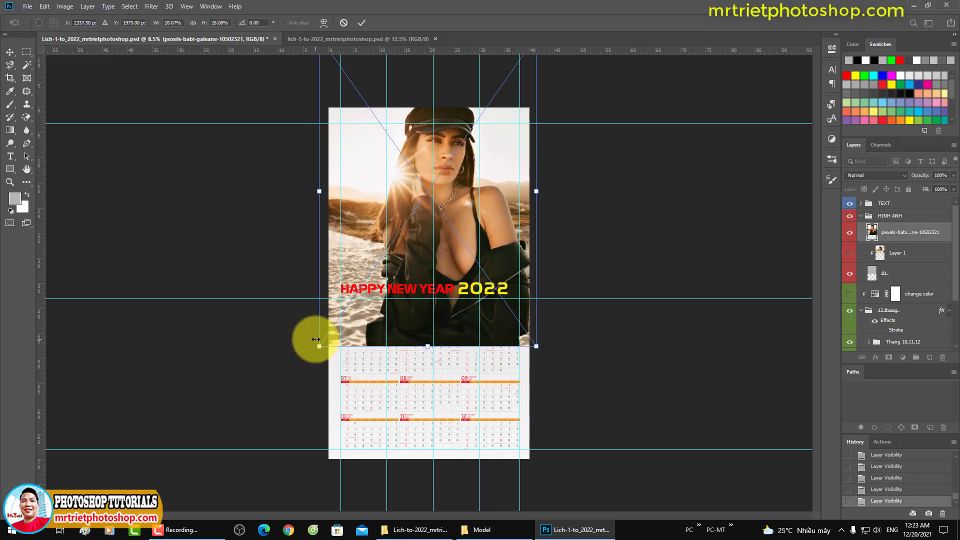
Commit the placed photo and clip it to the cover area with a clipping mask.
key(Return)
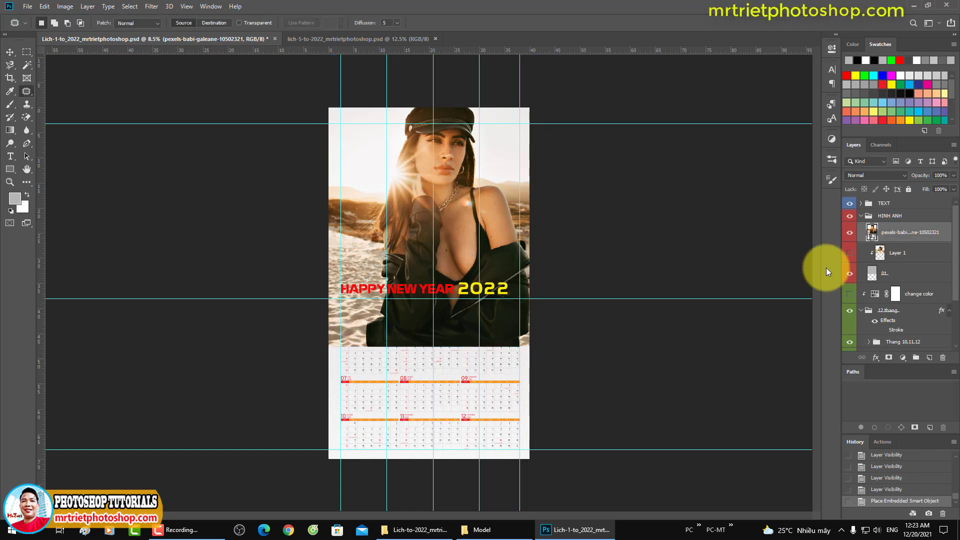
right_click(898, 240)
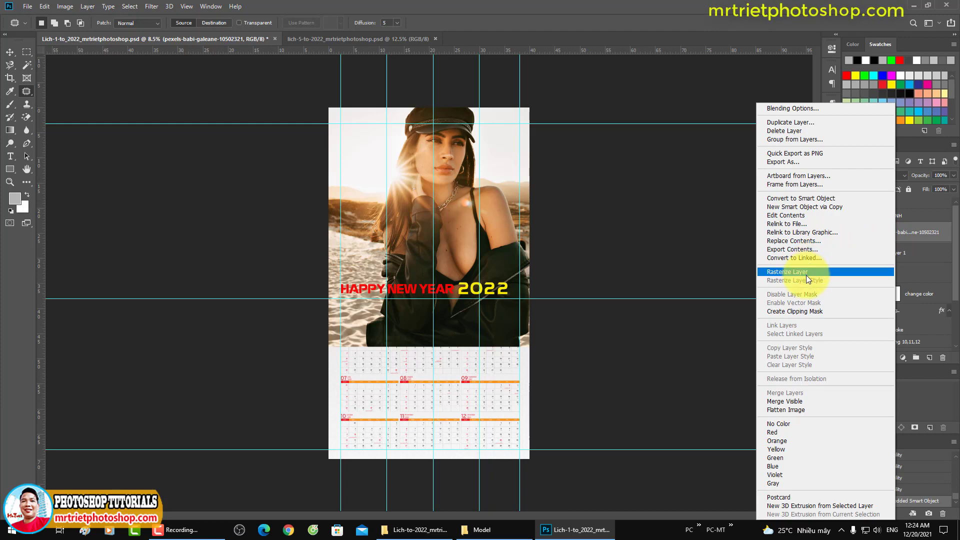
click(810, 311)
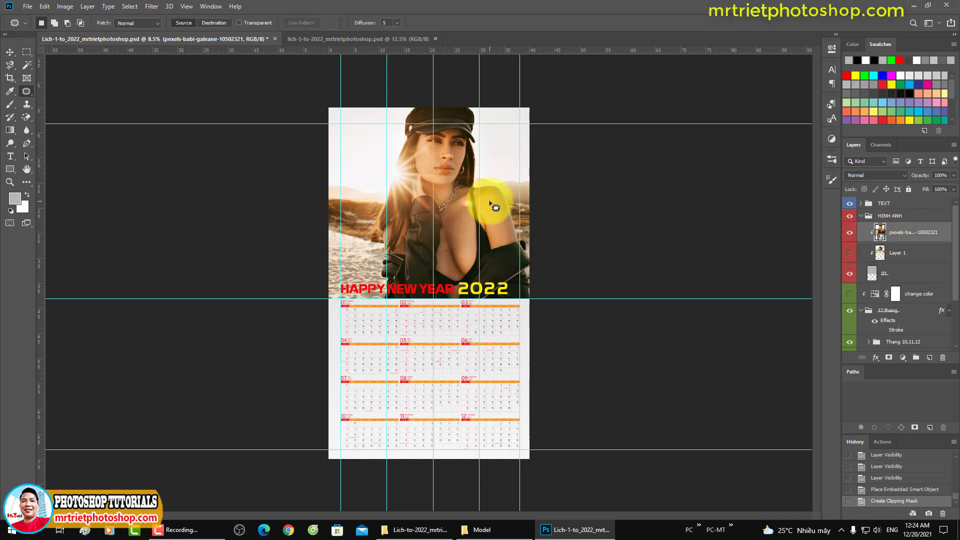
scroll(495, 207, up, 2)
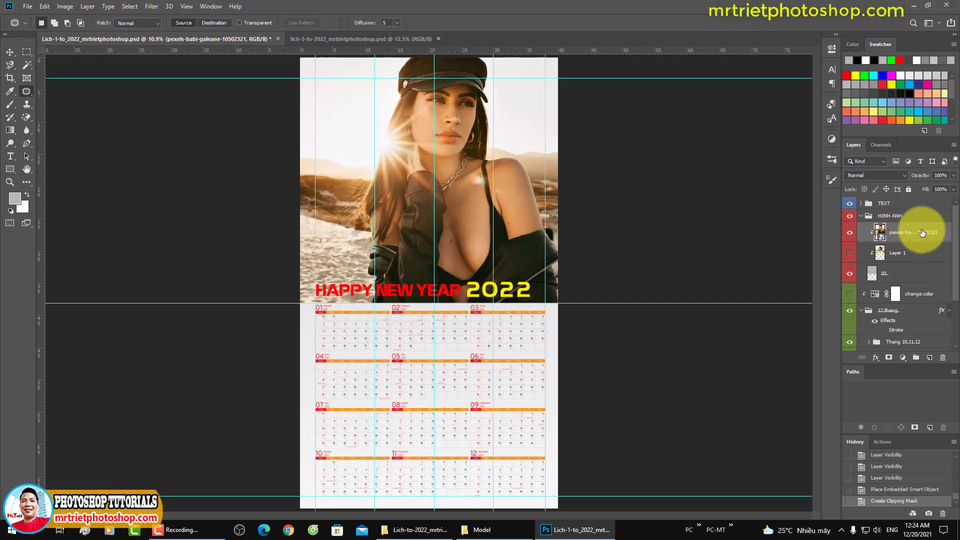
click(901, 205)
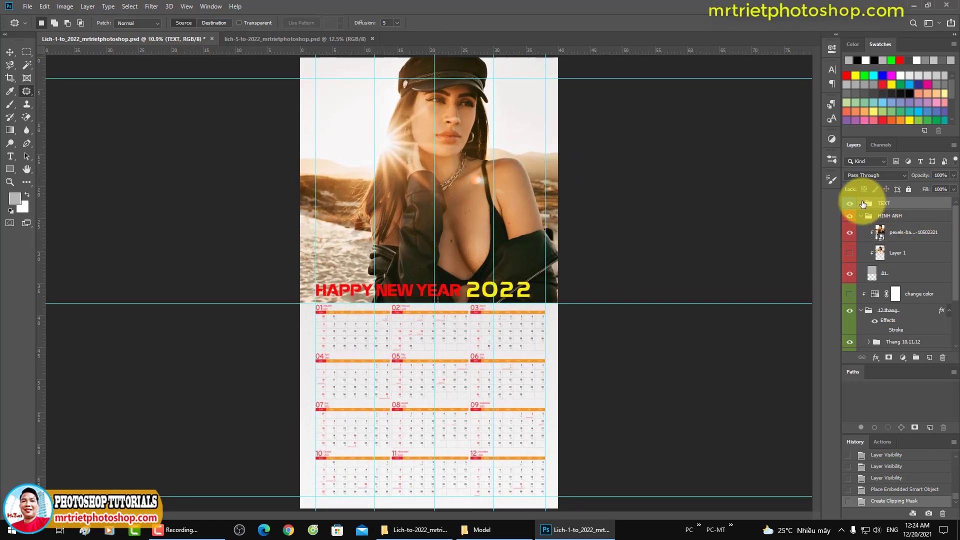
Try a green Color Overlay on the 2022 title layer, then cancel to keep it yellow.
click(861, 203)
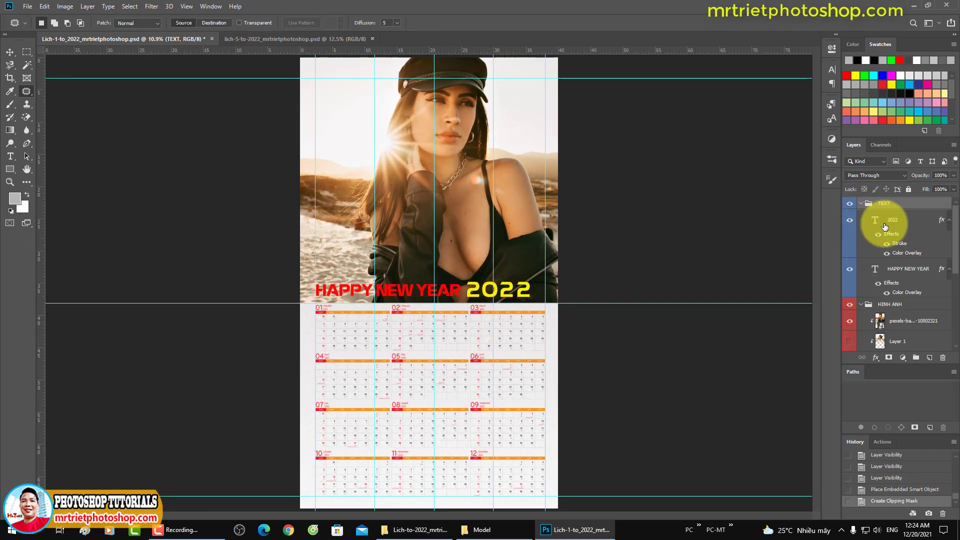
double_click(925, 245)
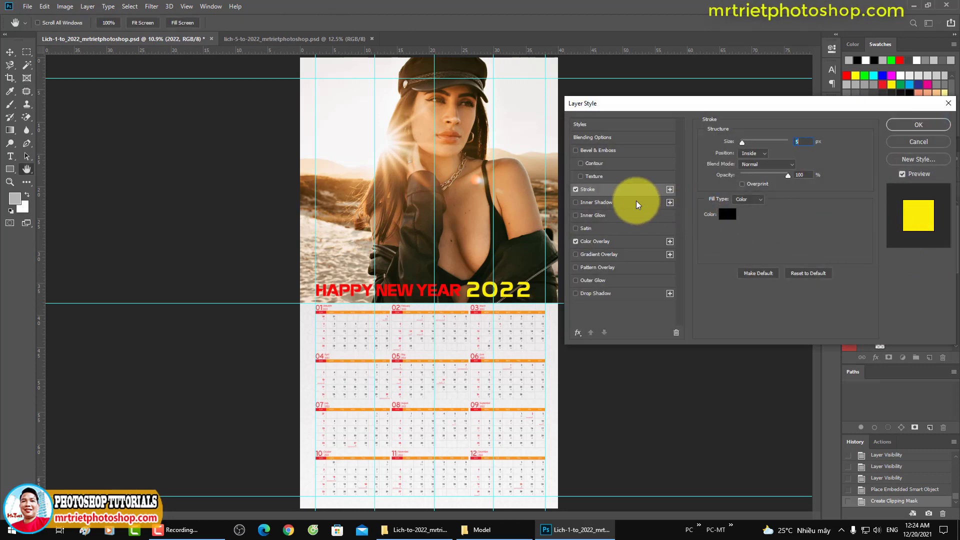
click(643, 241)
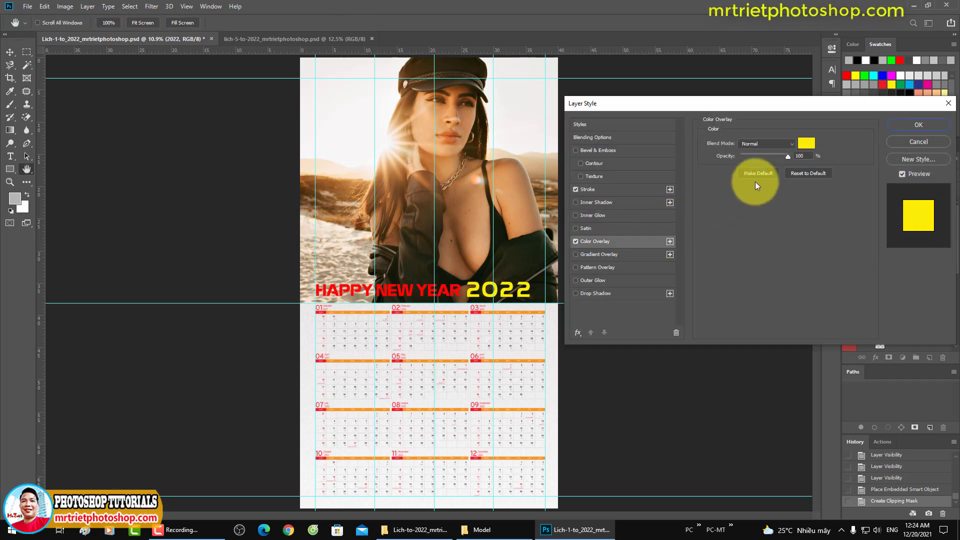
click(806, 145)
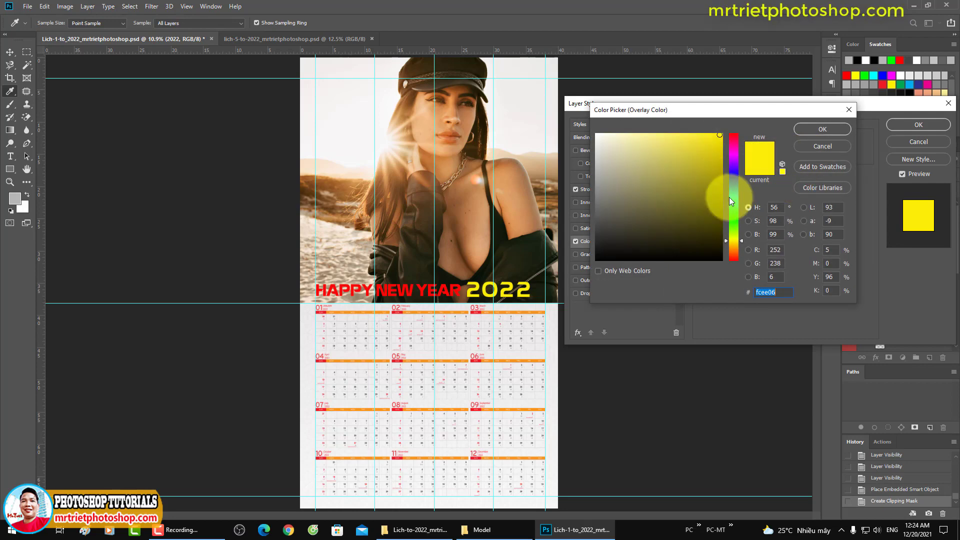
click(733, 203)
drag(733, 203, 739, 214)
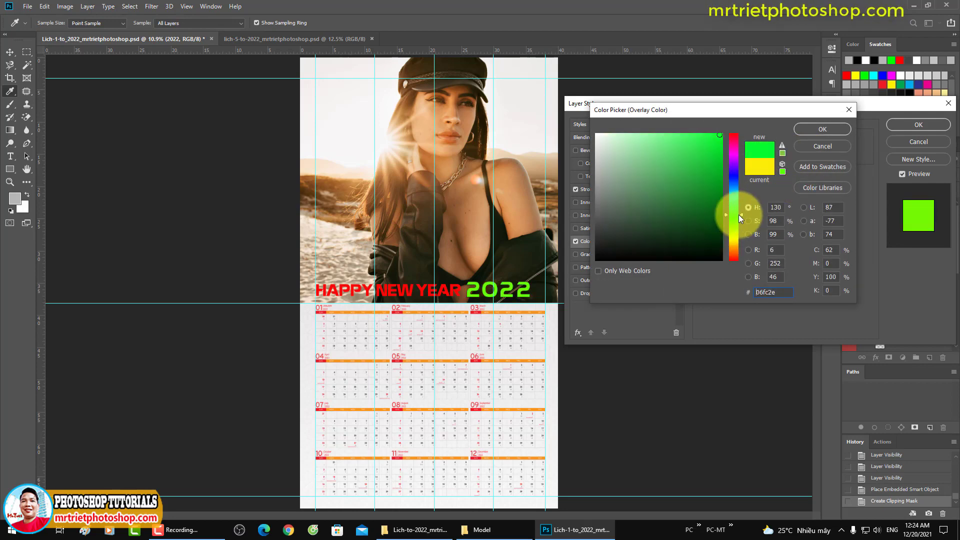
click(821, 147)
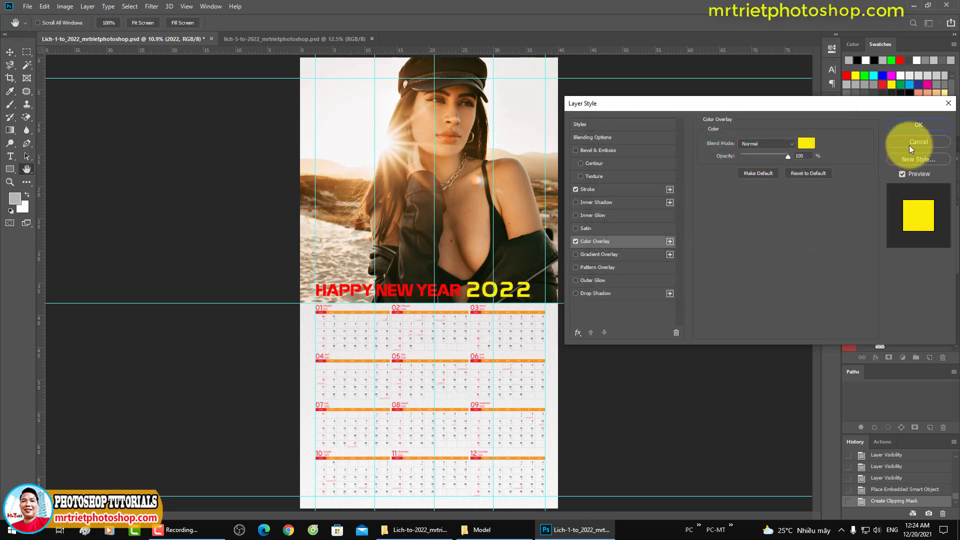
click(909, 144)
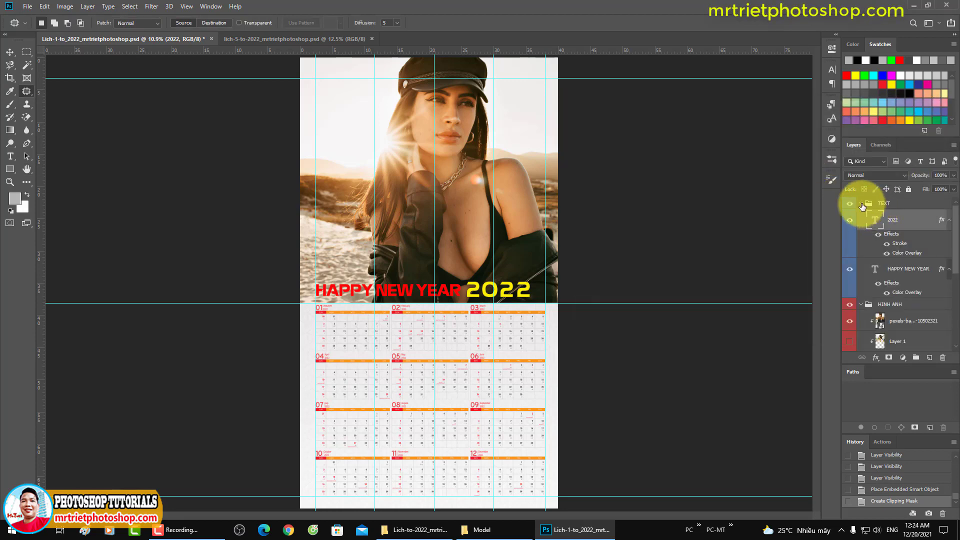
Collapse the TEXT group and switch to the calendar files folder in File Explorer.
click(861, 204)
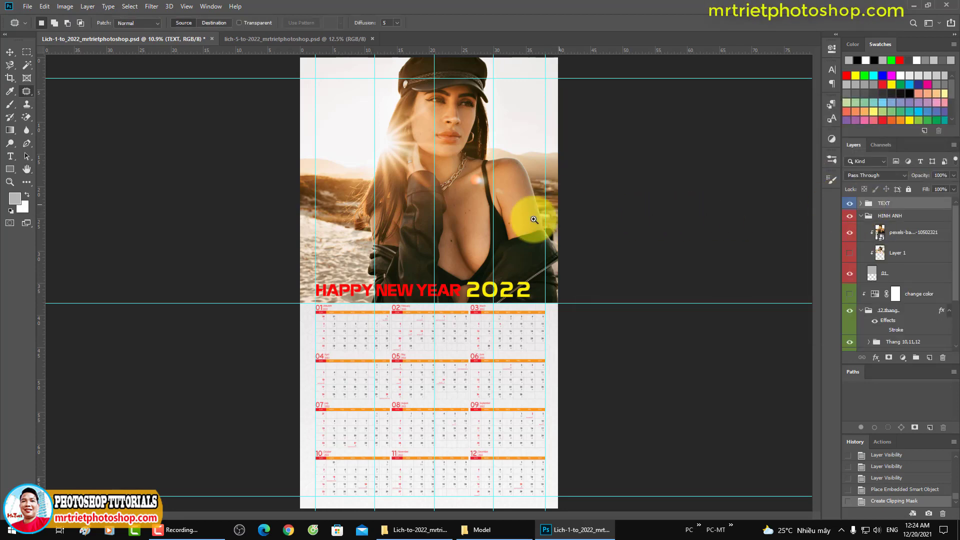
scroll(508, 210, down, 1)
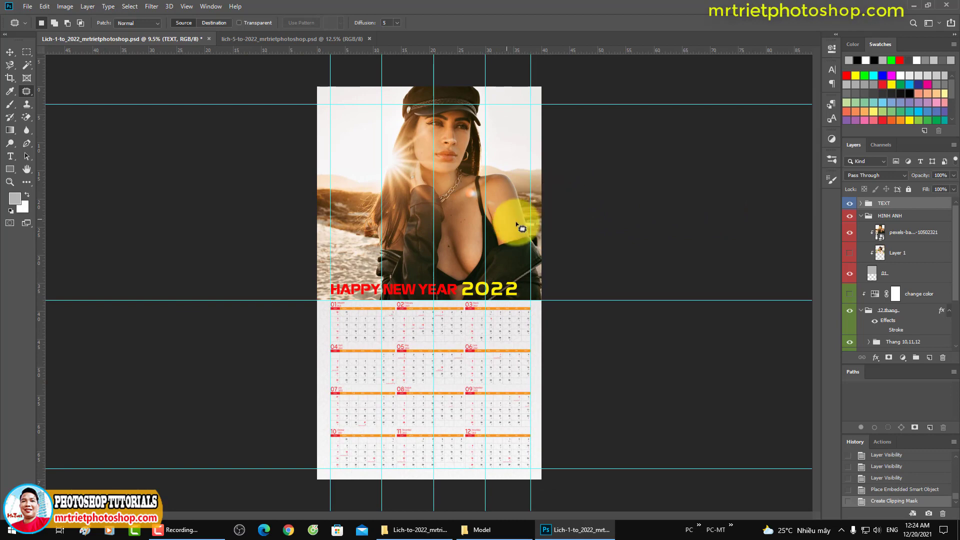
click(419, 531)
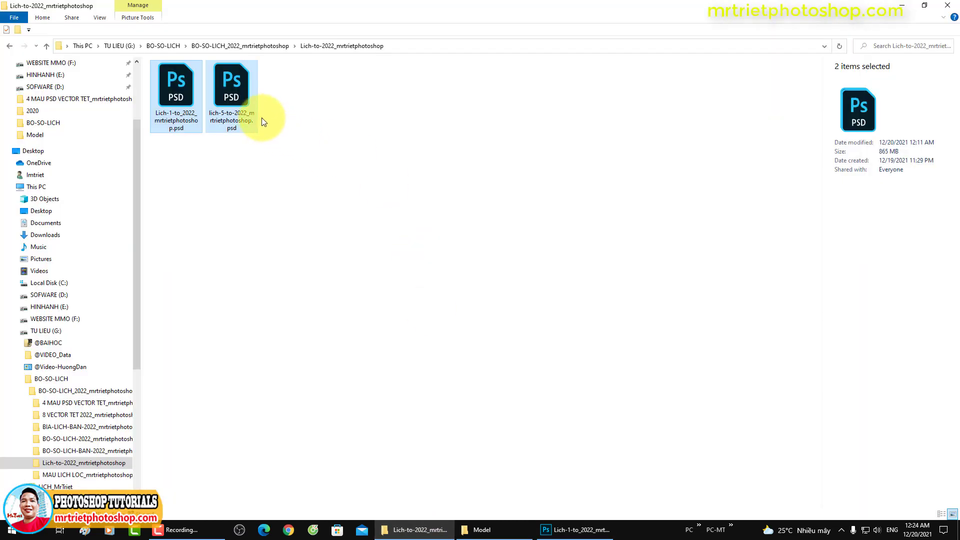
Browse 8 VECTOR TET 2022 and then open the 4 MAU PSD VECTOR TET folder.
click(245, 47)
double_click(232, 87)
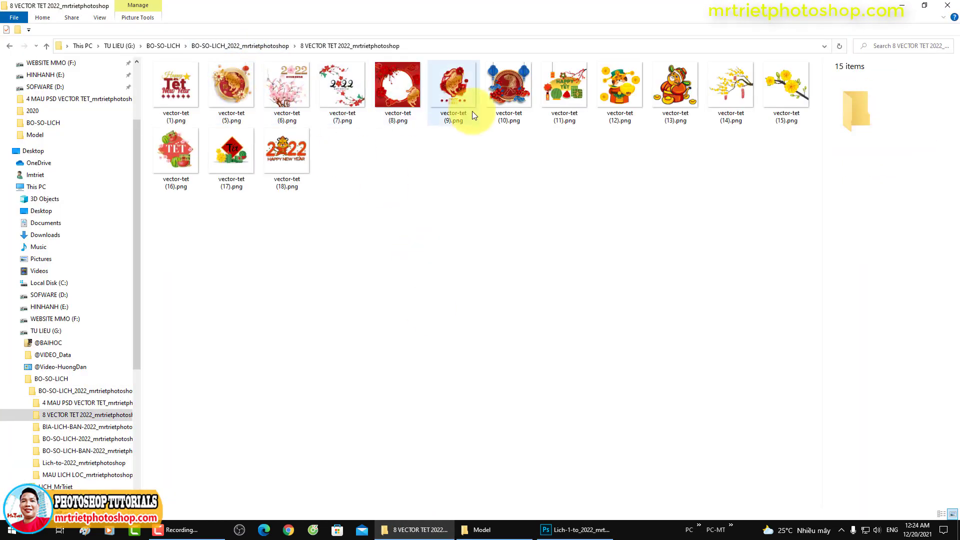
click(267, 47)
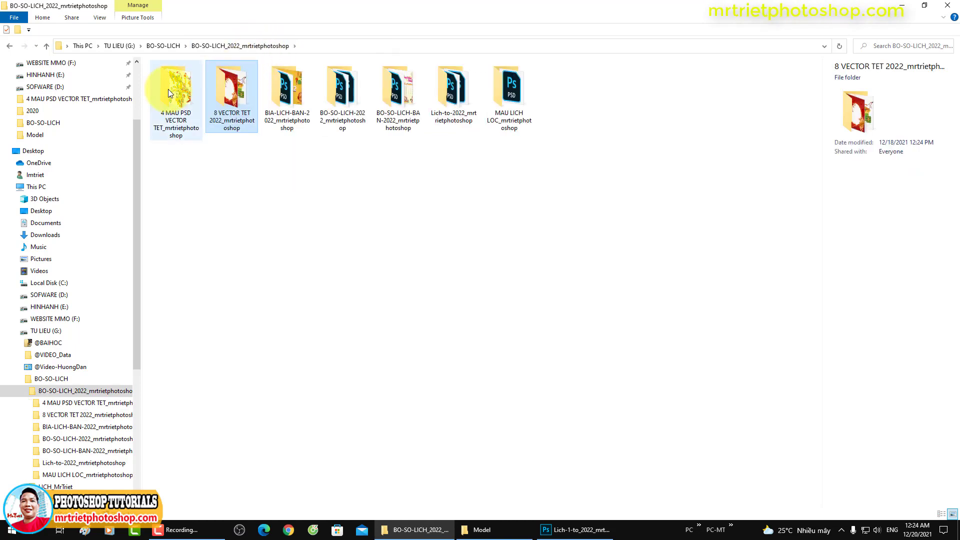
double_click(168, 89)
Preview the greeting, Hoa-Mai and vector-tet images, then return to the Photoshop calendar.
double_click(236, 98)
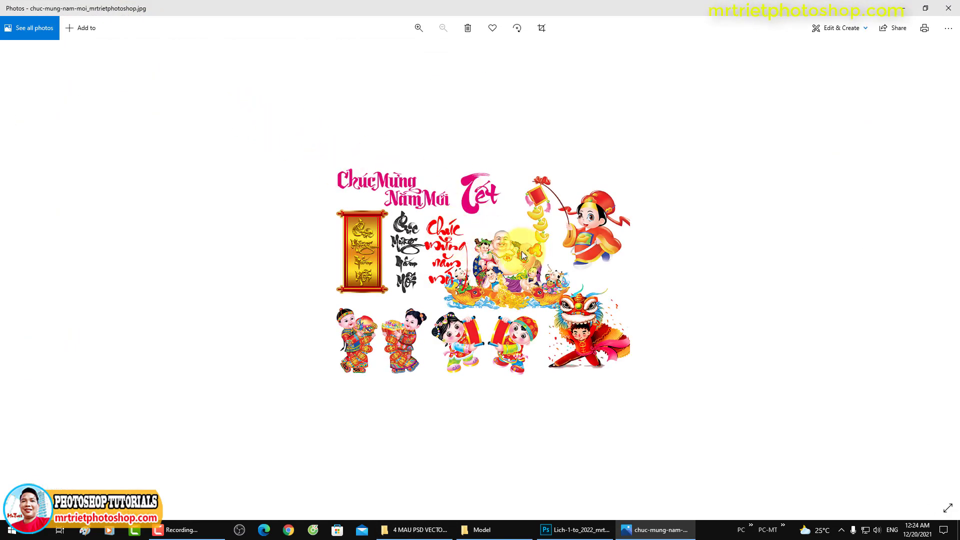
key(Right)
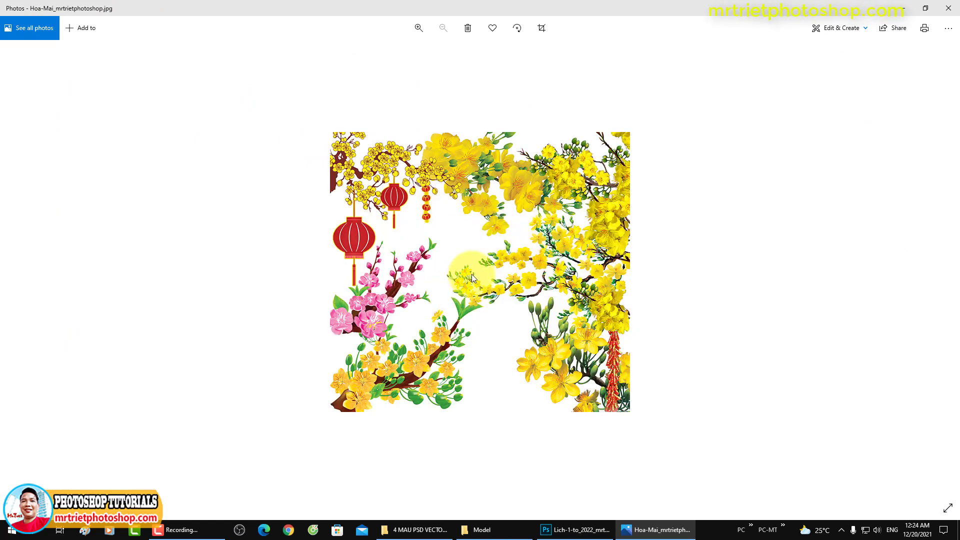
key(Right)
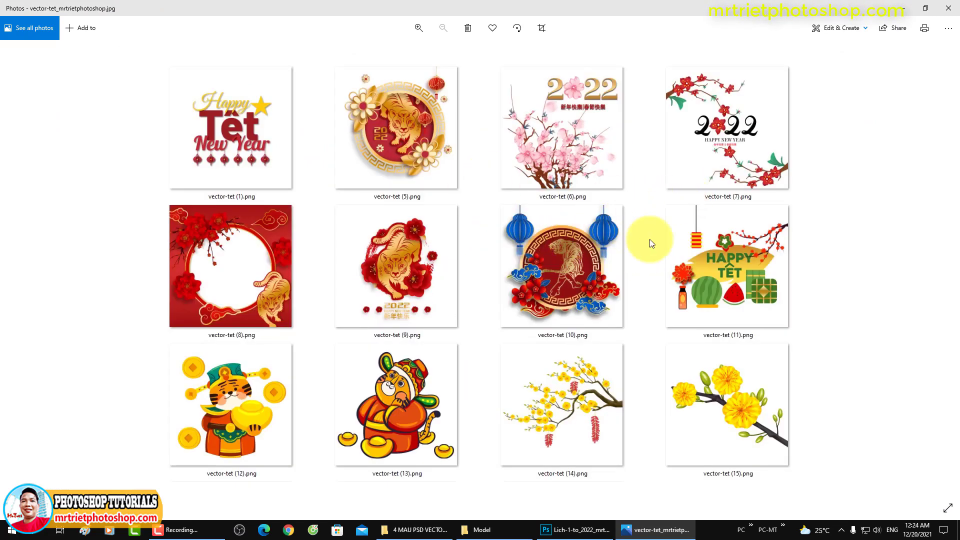
click(949, 10)
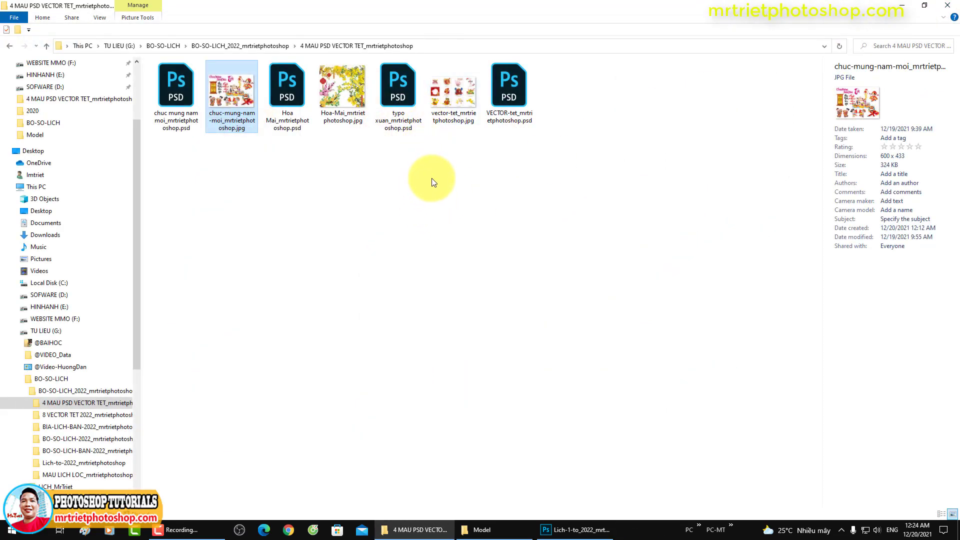
click(578, 529)
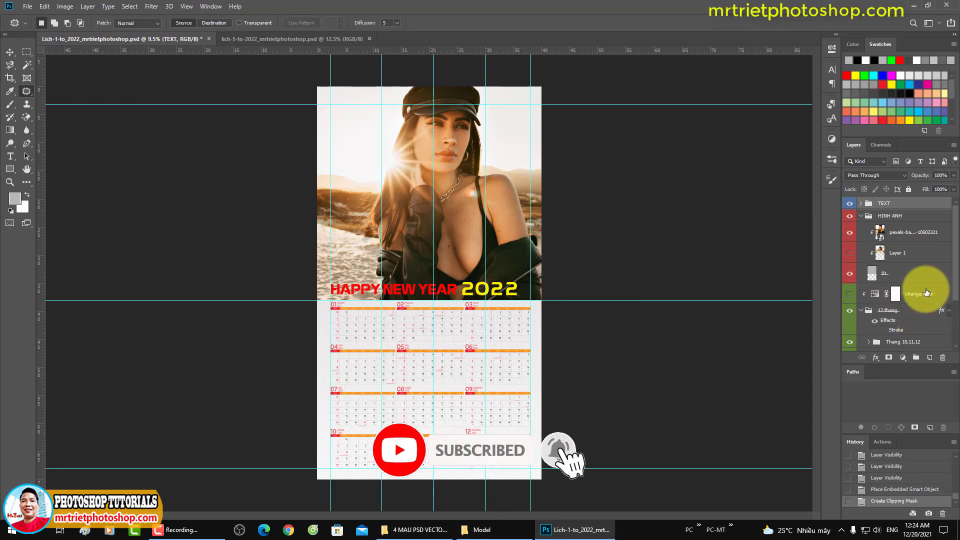
Expand the calendar's background group to reveal its BG pattern layers.
scroll(926, 292, down, 3)
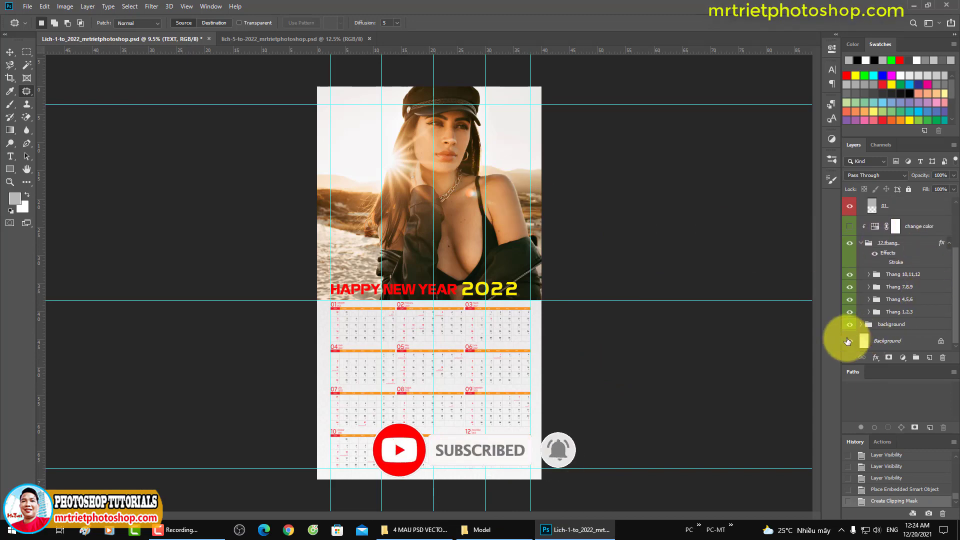
scroll(482, 333, up, 2)
scroll(510, 385, up, 3)
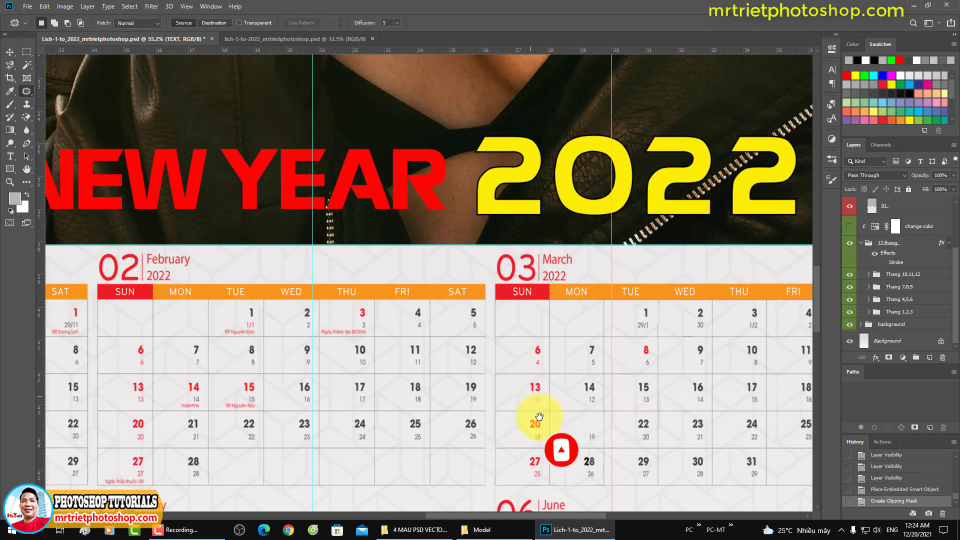
scroll(535, 415, up, 2)
scroll(470, 240, up, 1)
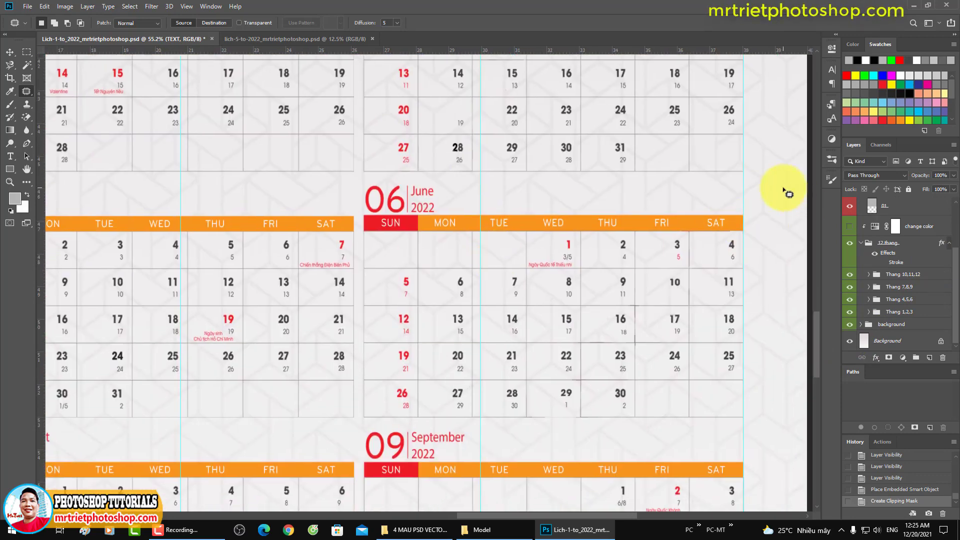
click(863, 329)
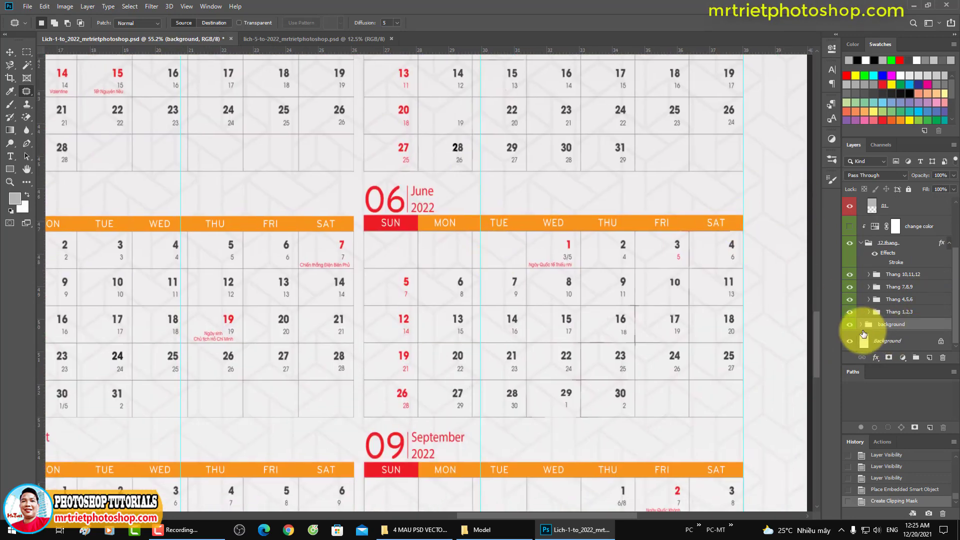
click(861, 325)
scroll(860, 300, down, 3)
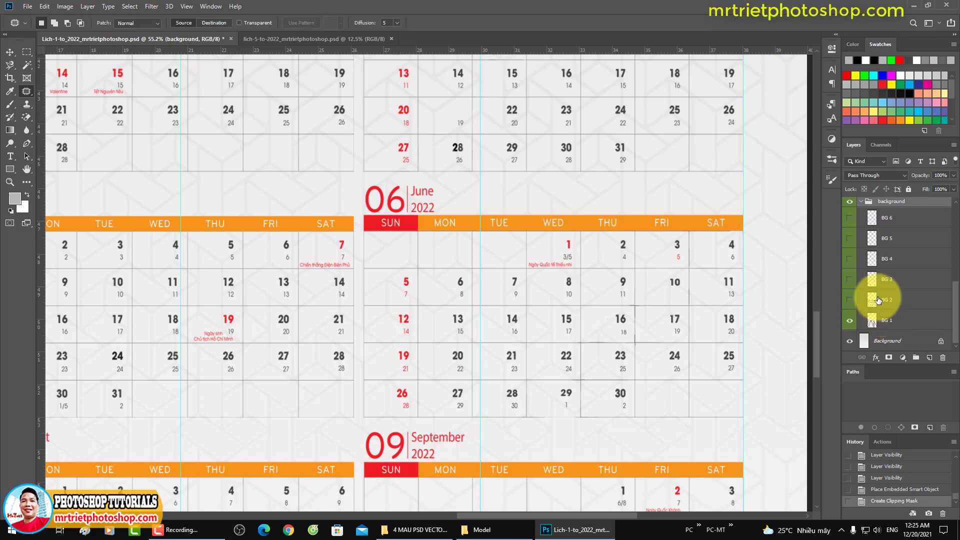
click(851, 227)
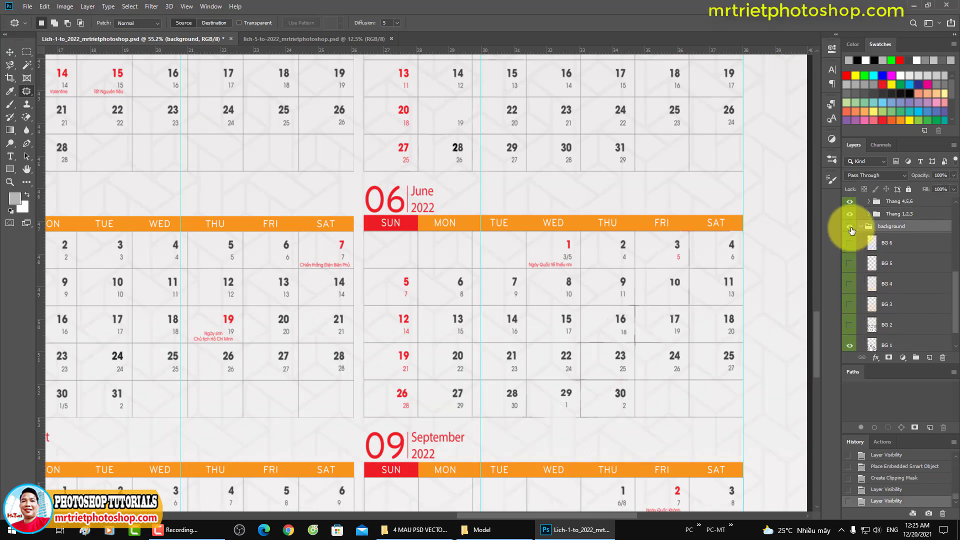
scroll(852, 235, down, 2)
Hide BG 1 and preview the BG 2 hexagon pattern at different opacities.
click(850, 320)
click(850, 300)
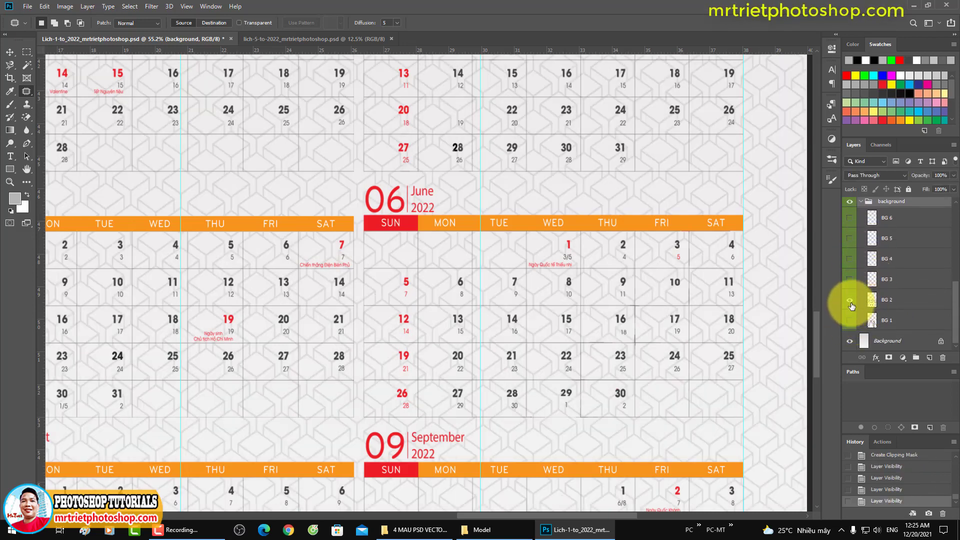
click(873, 300)
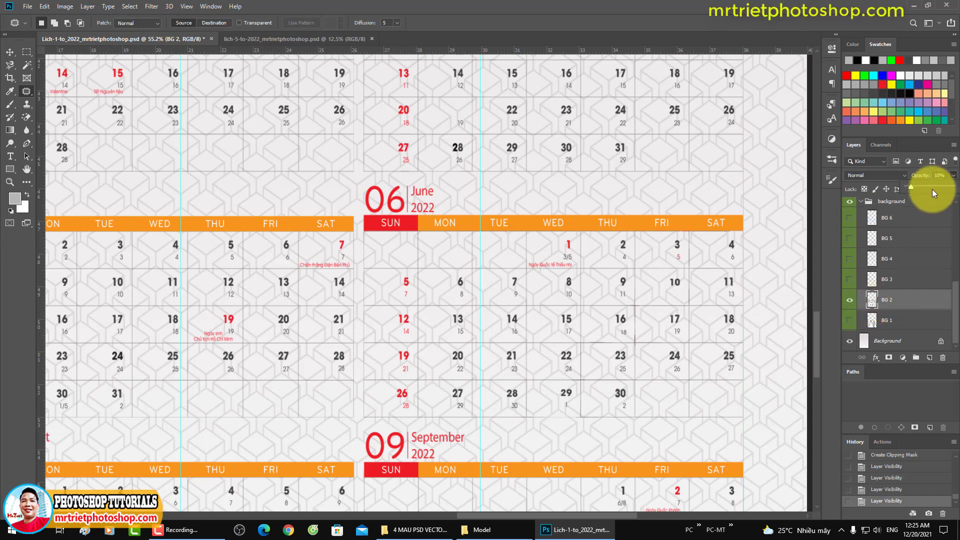
drag(913, 187, 905, 185)
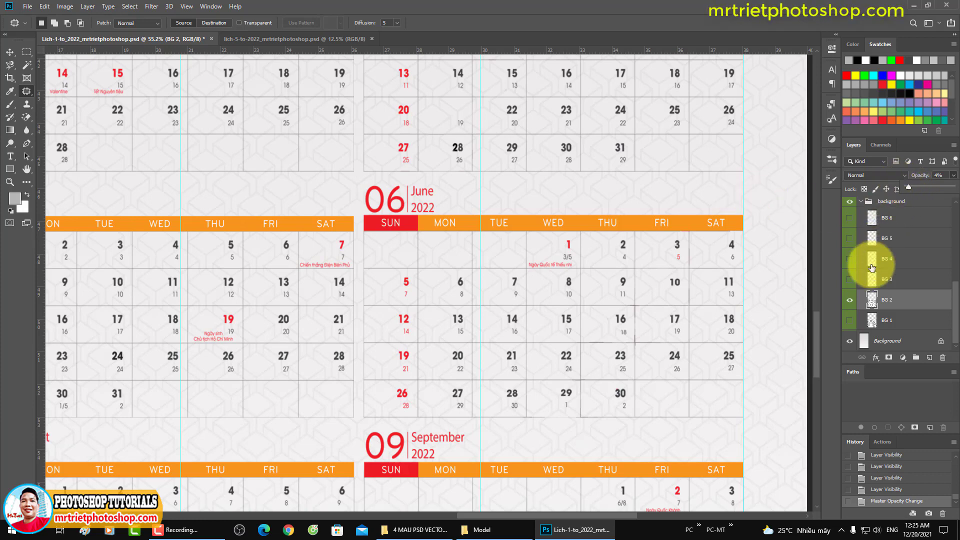
mouse_move(910, 187)
mouse_down()
mouse_move(953, 187)
mouse_move(898, 197)
mouse_up()
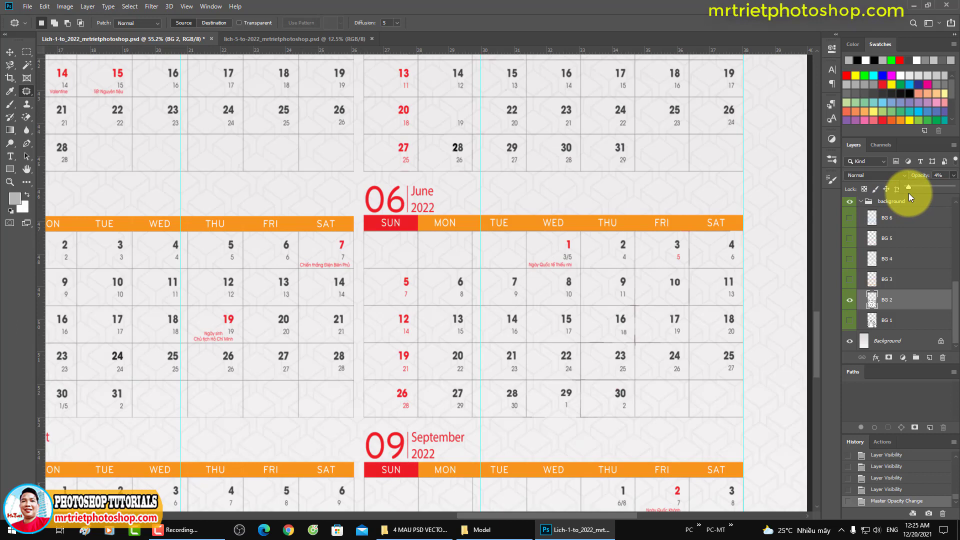
Preview the BG 6 and BG 5 patterns, then keep only BG 1 visible and fit the page.
click(903, 284)
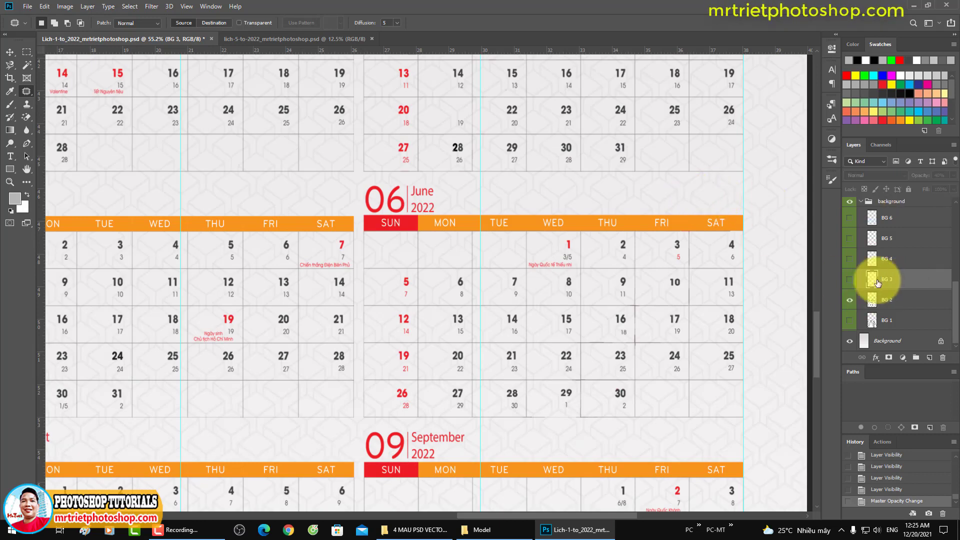
drag(851, 299, 851, 221)
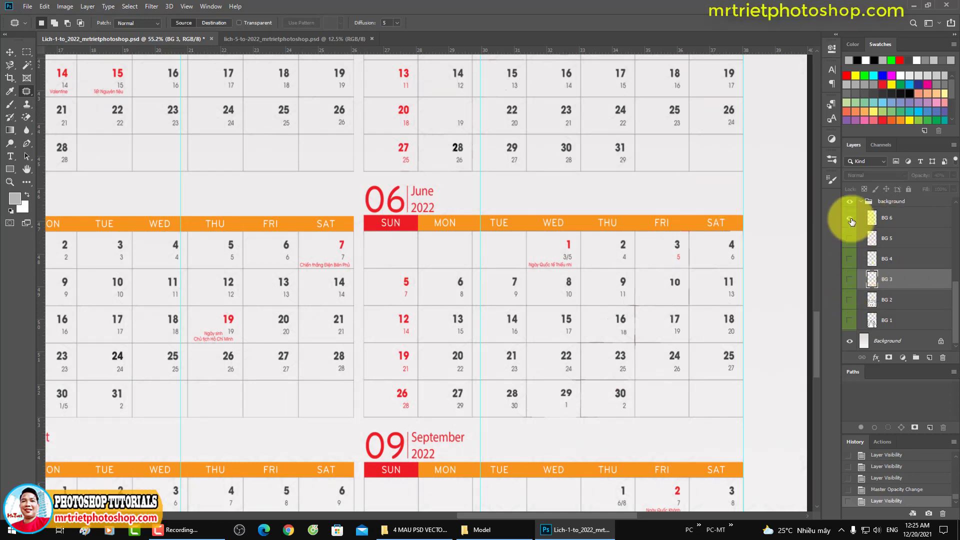
click(852, 221)
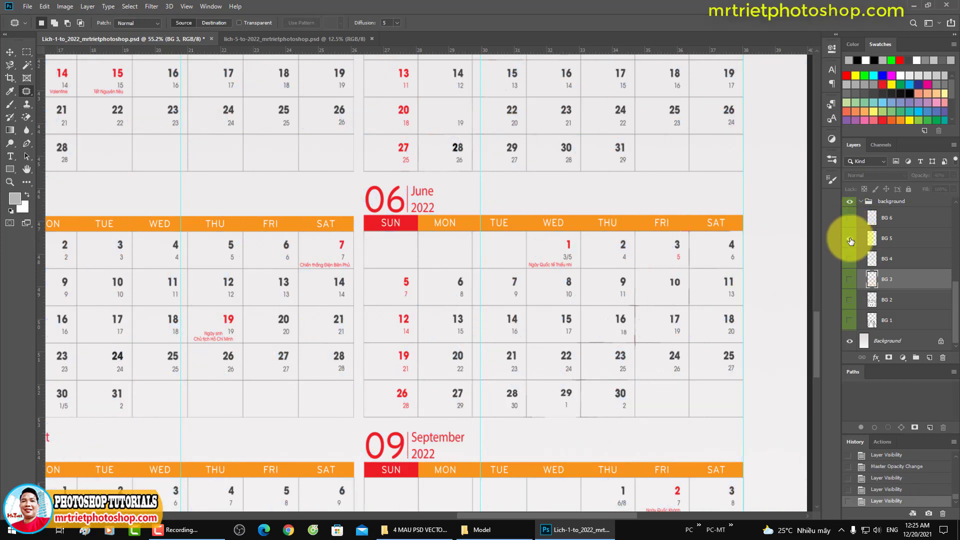
click(850, 242)
click(850, 241)
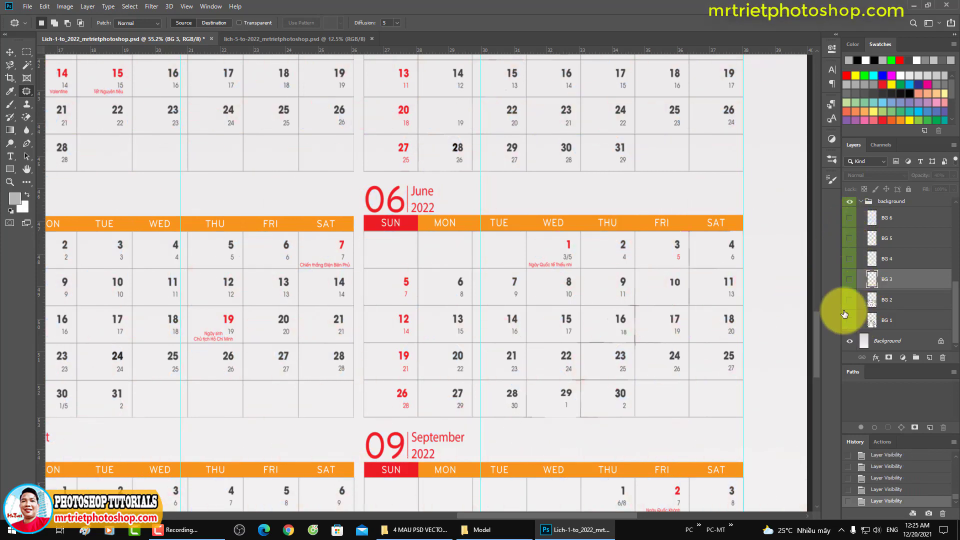
click(899, 317)
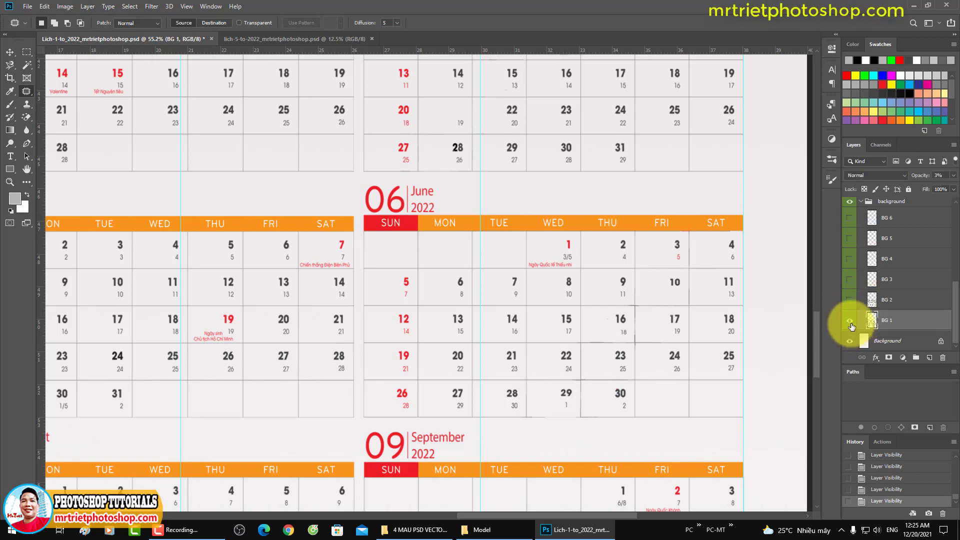
key(ctrl+0)
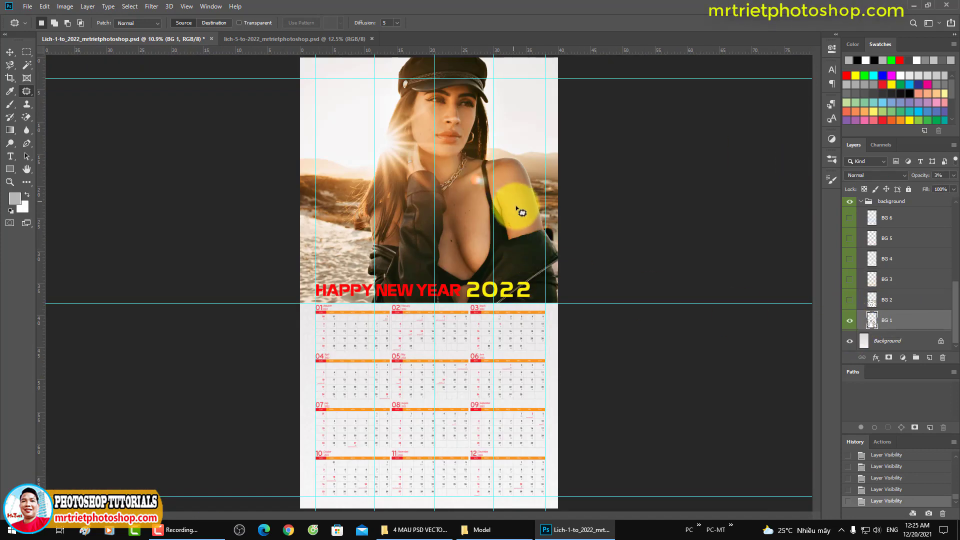
Return to the Lich-1 calendar and open its Image Size settings (40 × 70 cm, 300 px/inch).
click(288, 40)
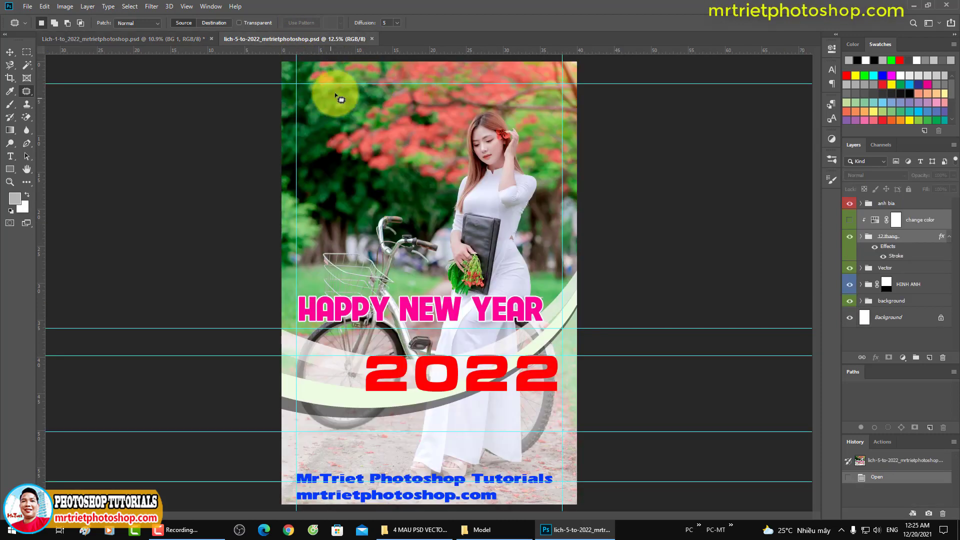
click(189, 39)
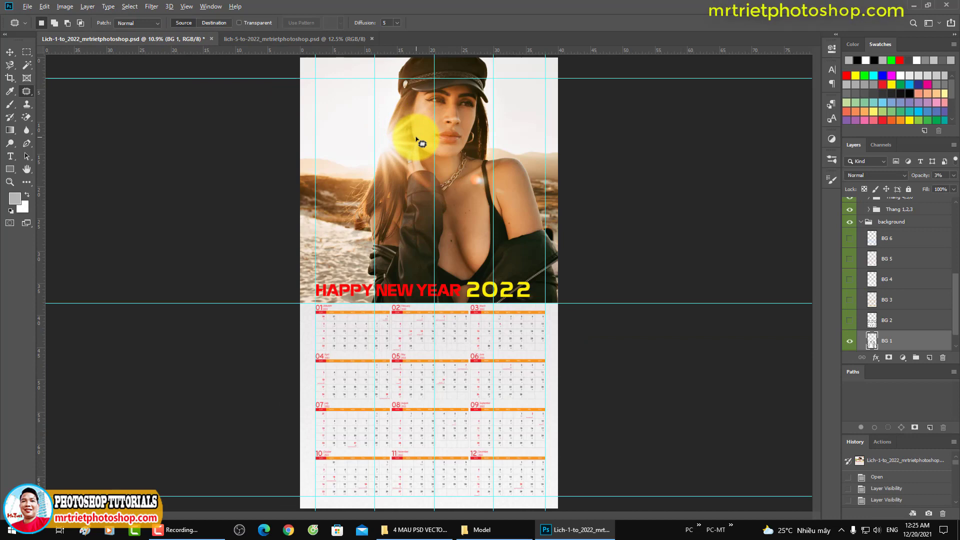
key(ctrl+alt+i)
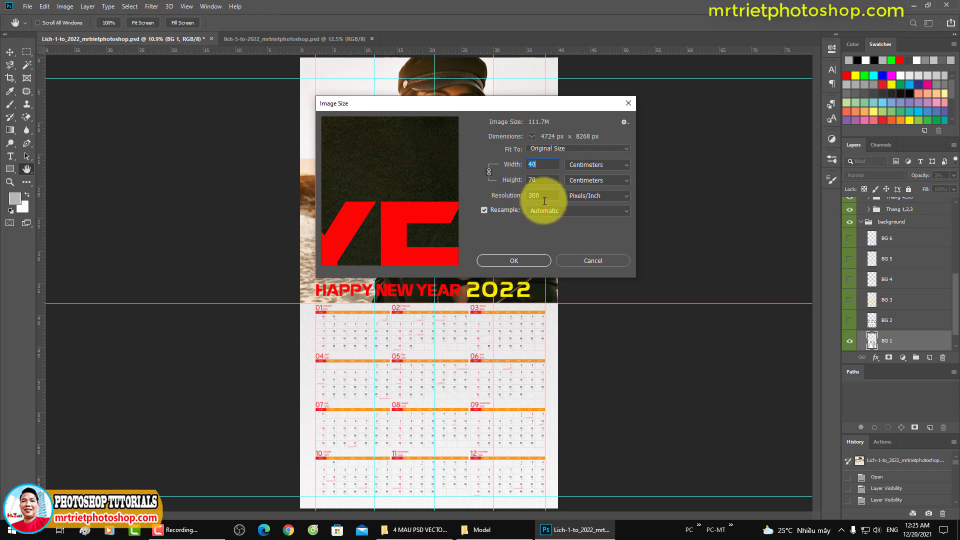
Cancel Lich-1's Image Size at 300 px/inch unchanged and switch to the lich-5 calendar.
drag(545, 198, 510, 200)
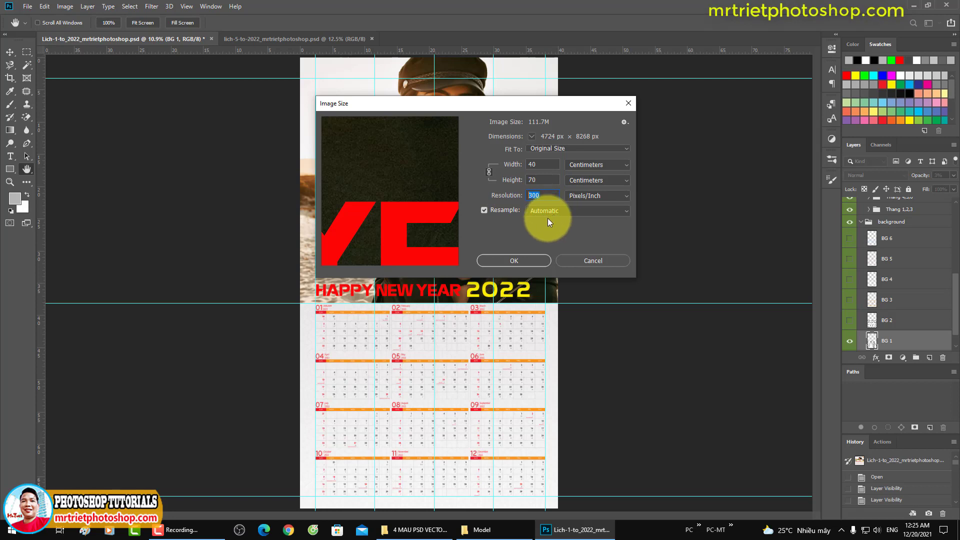
click(591, 259)
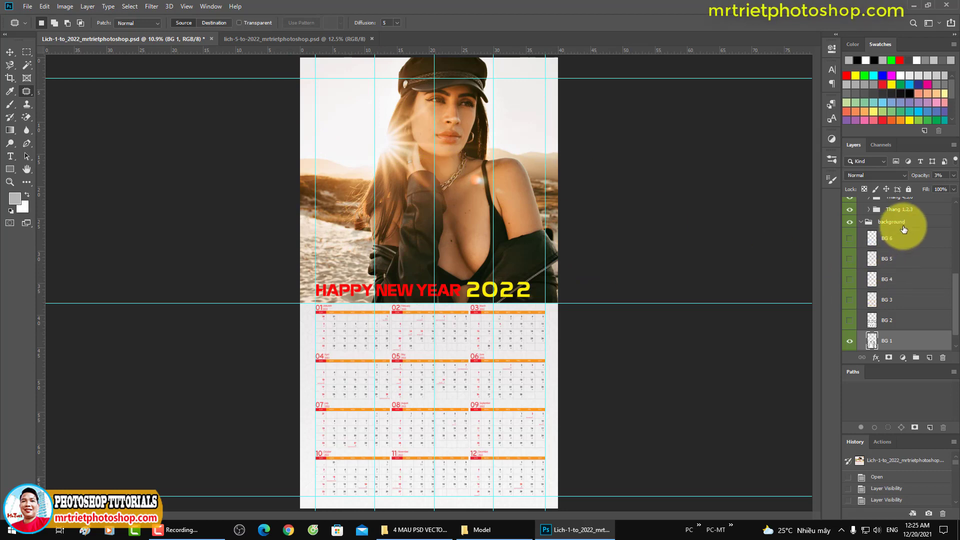
scroll(900, 225, up, 1)
click(259, 37)
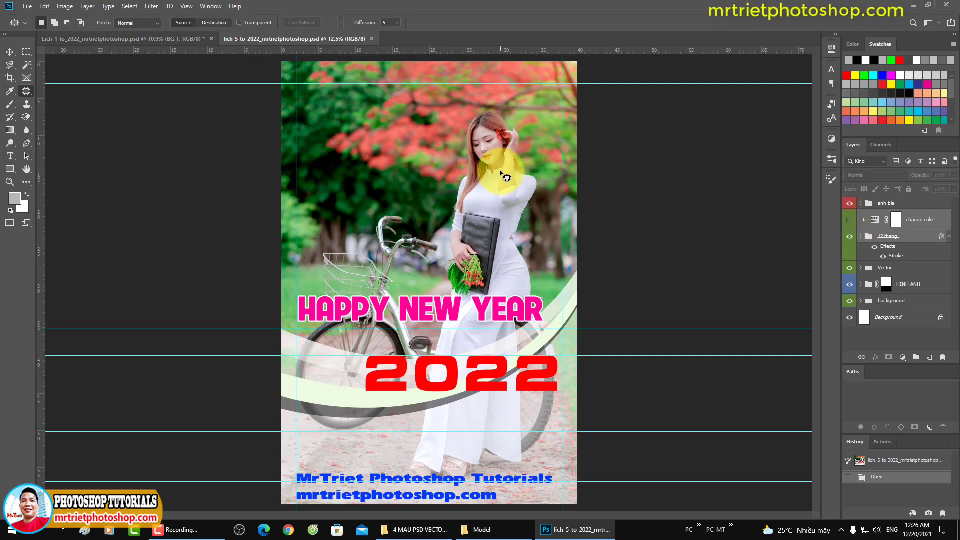
Check lich-5's Image Size of 40 × 60 cm at 300 px/inch, then cancel unchanged.
key(ctrl+alt+i)
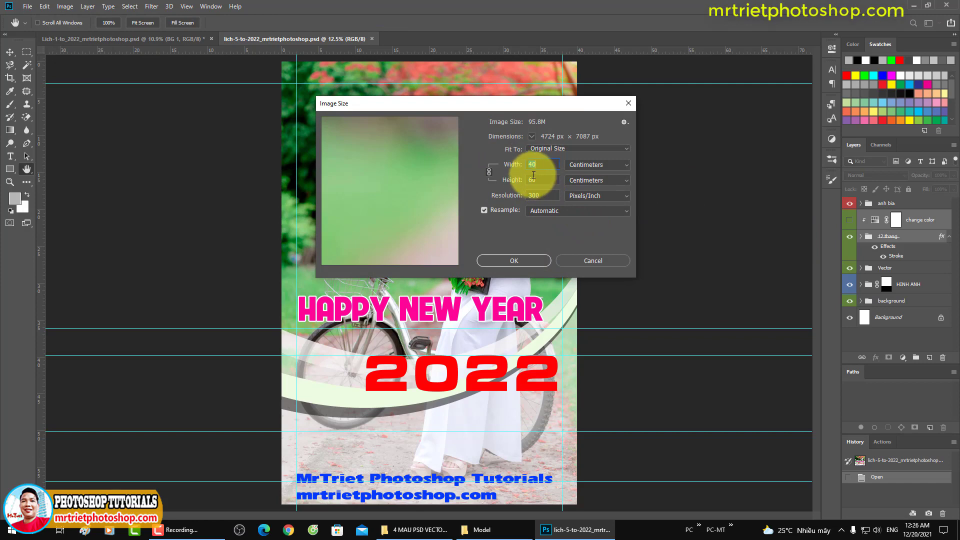
click(582, 261)
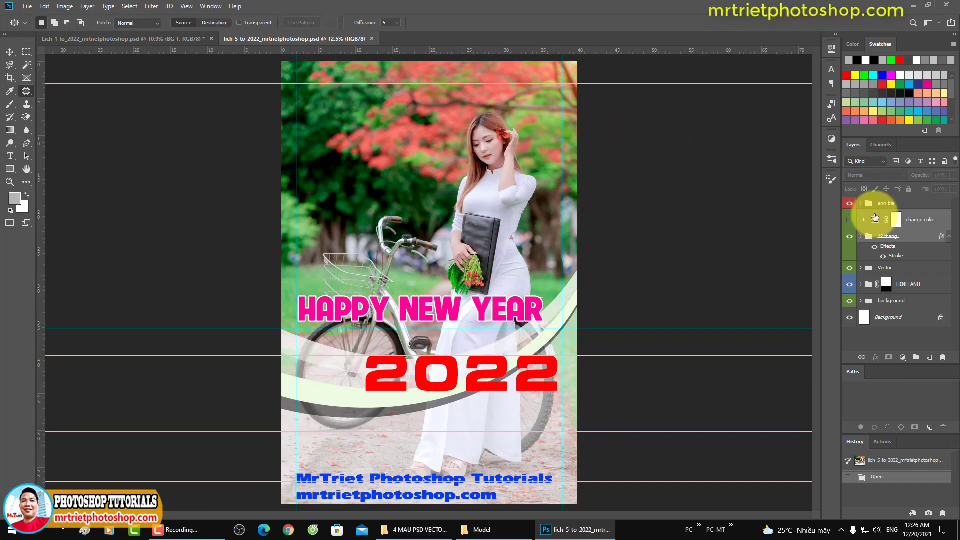
Hide the anh bia cover group, inspect the January–March grid, and select the Vector group.
click(847, 204)
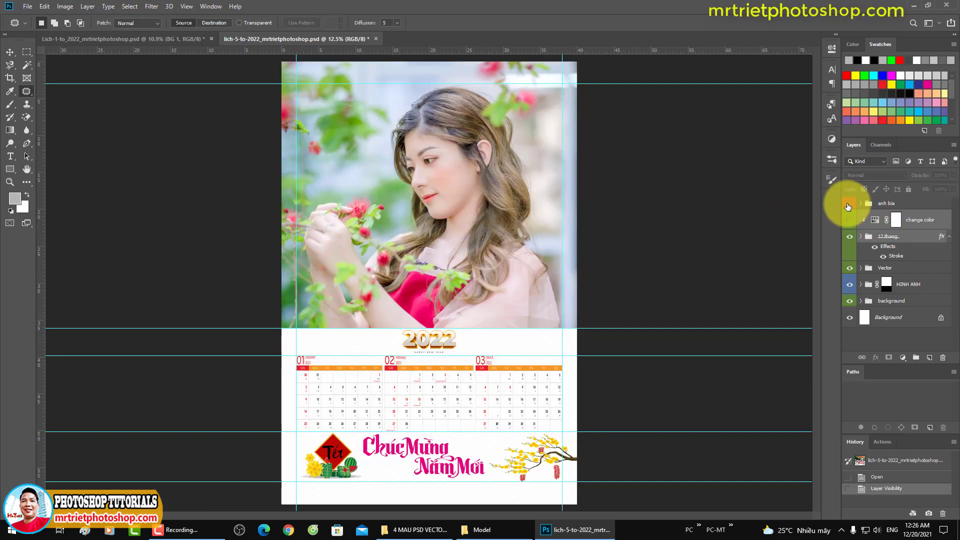
click(847, 205)
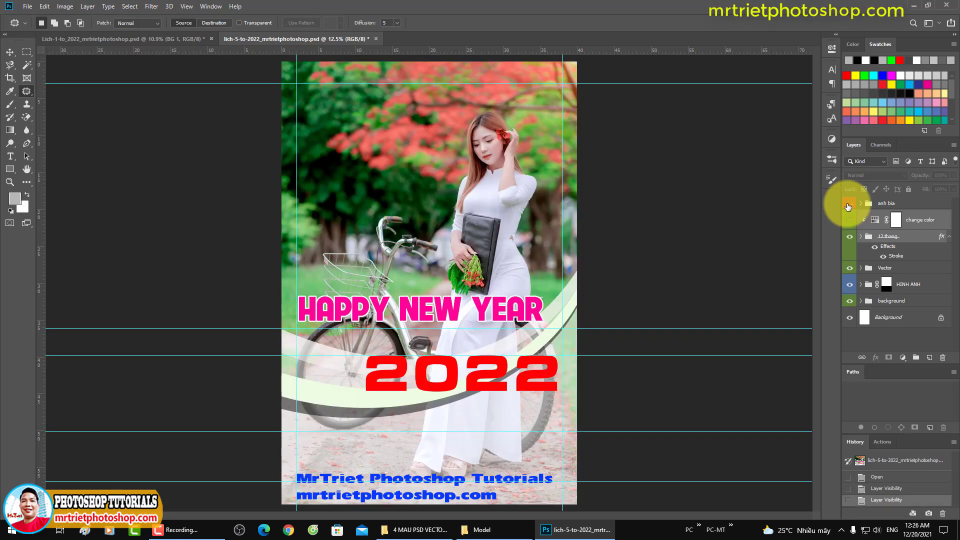
click(847, 205)
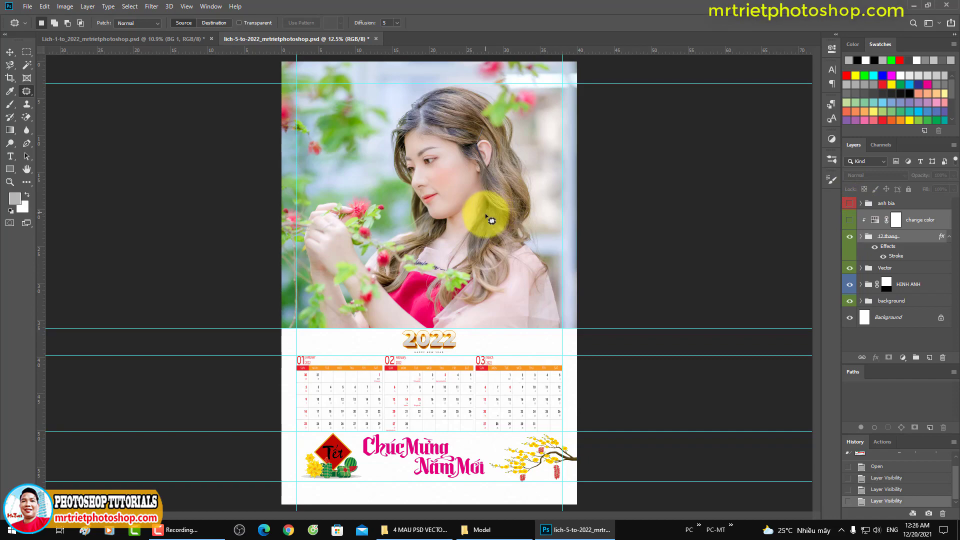
scroll(386, 385, up, 5)
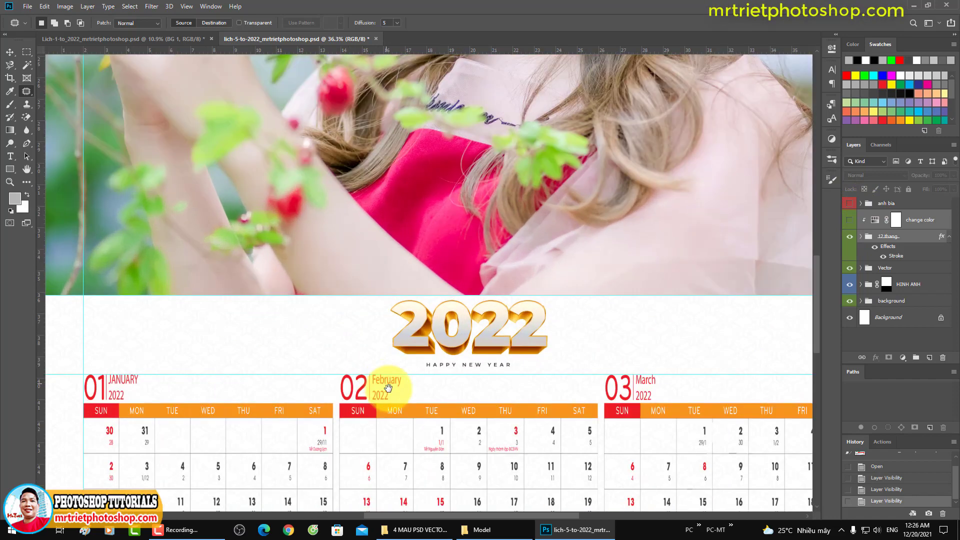
drag(389, 388, 419, 229)
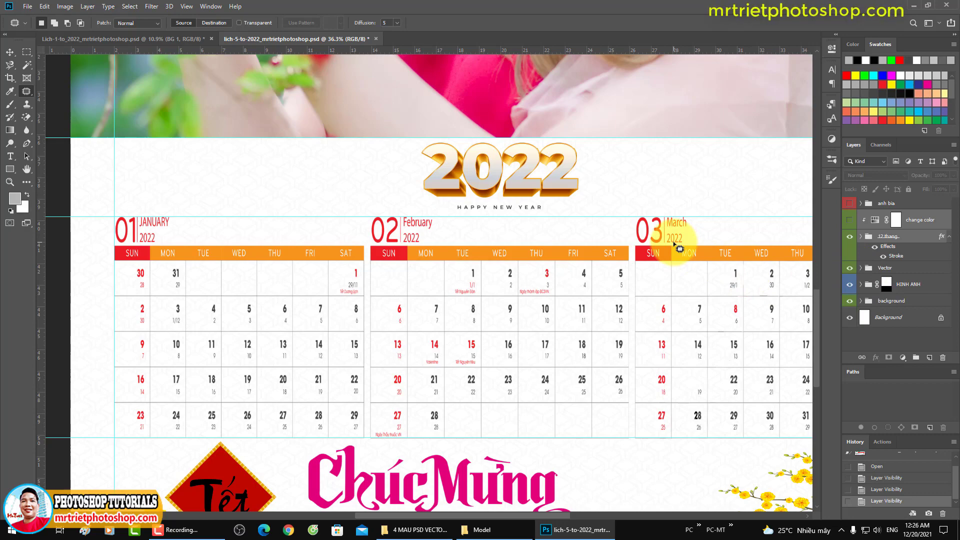
key(ctrl+0)
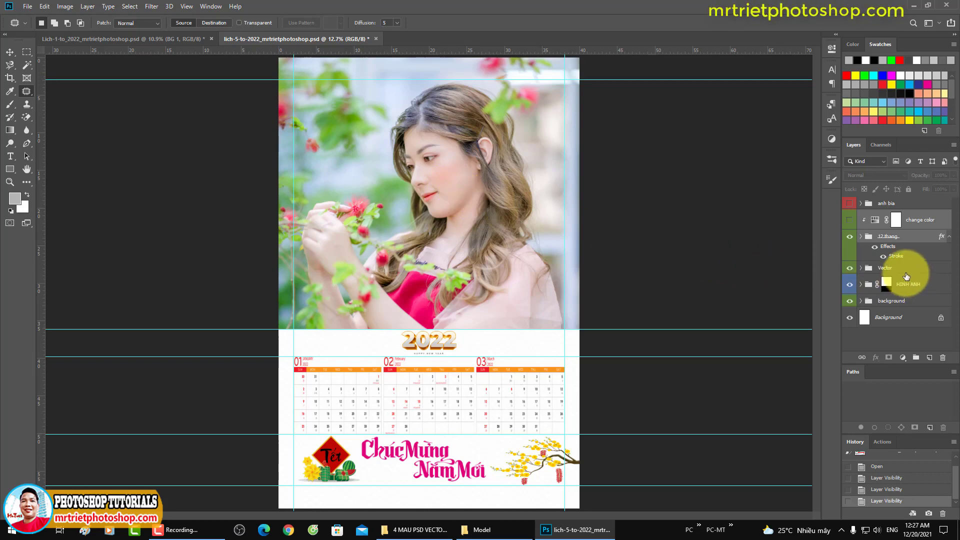
click(882, 272)
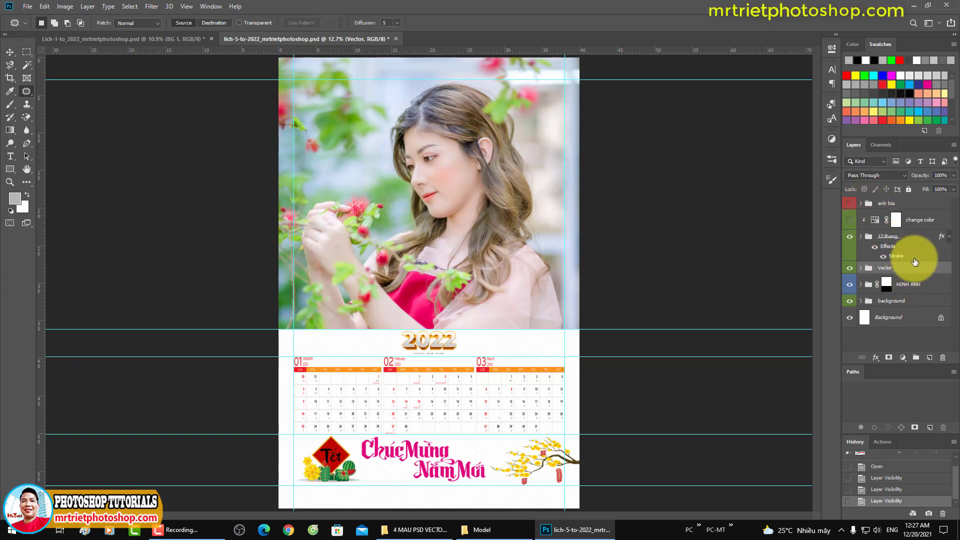
Expand HINH ANH, select the pexels portrait layer, and toggle its visibility off and on.
click(888, 285)
click(860, 284)
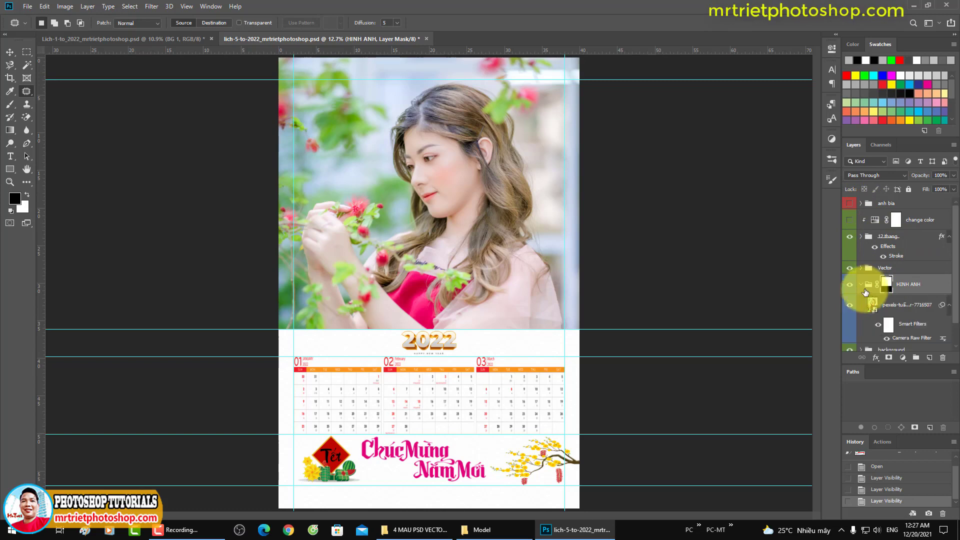
click(902, 283)
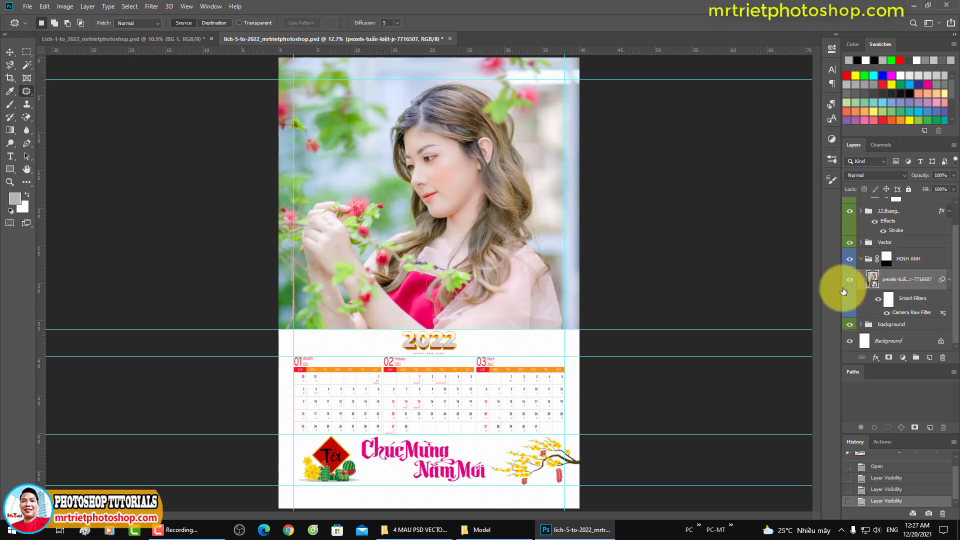
click(850, 259)
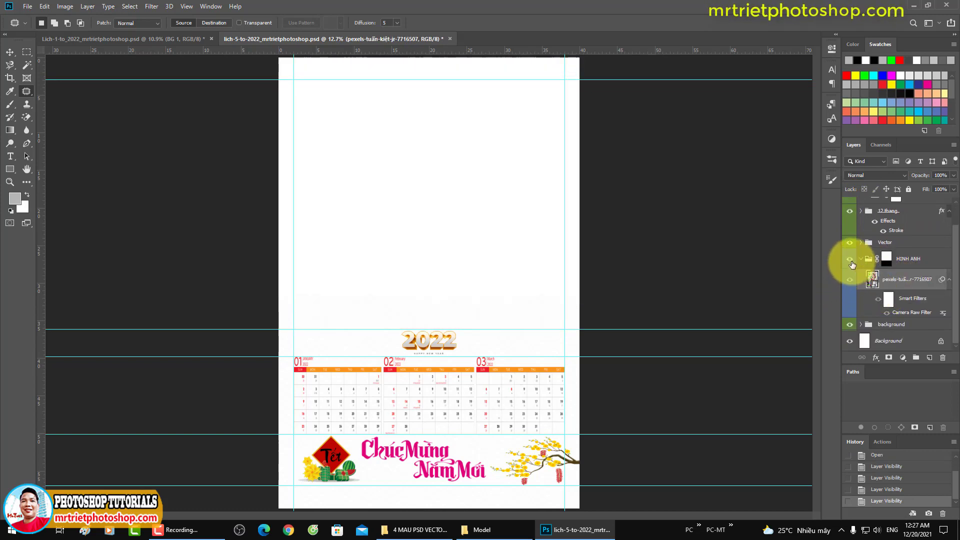
click(850, 280)
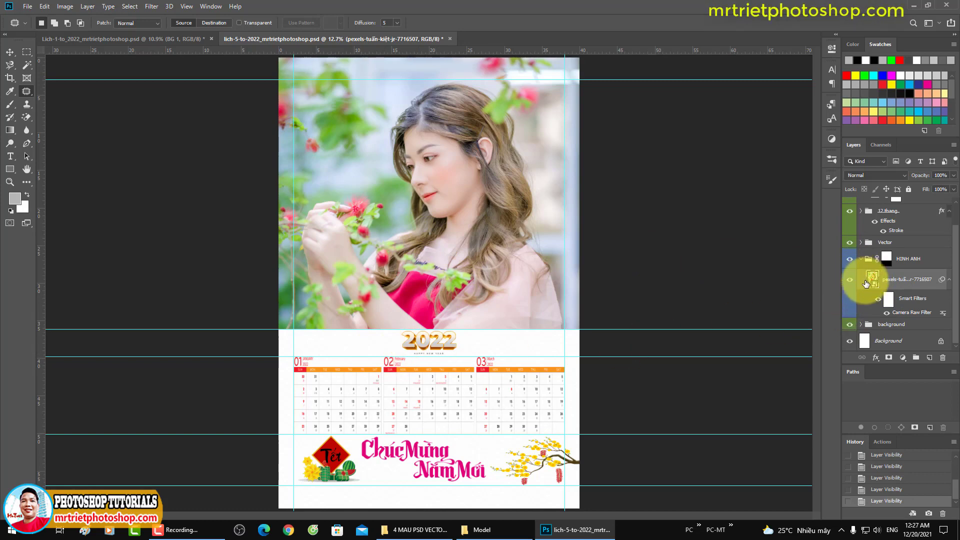
scroll(880, 247, up, 1)
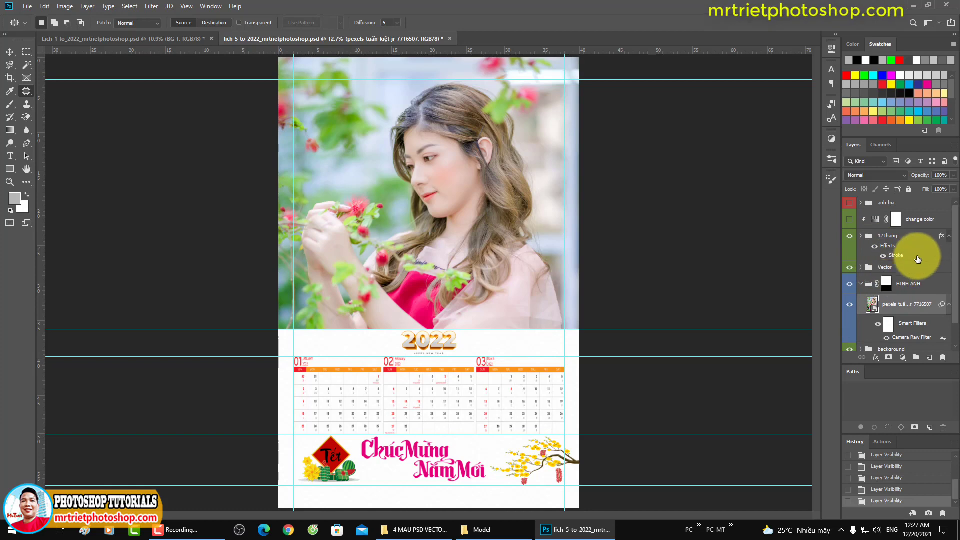
click(861, 236)
scroll(856, 260, down, 1)
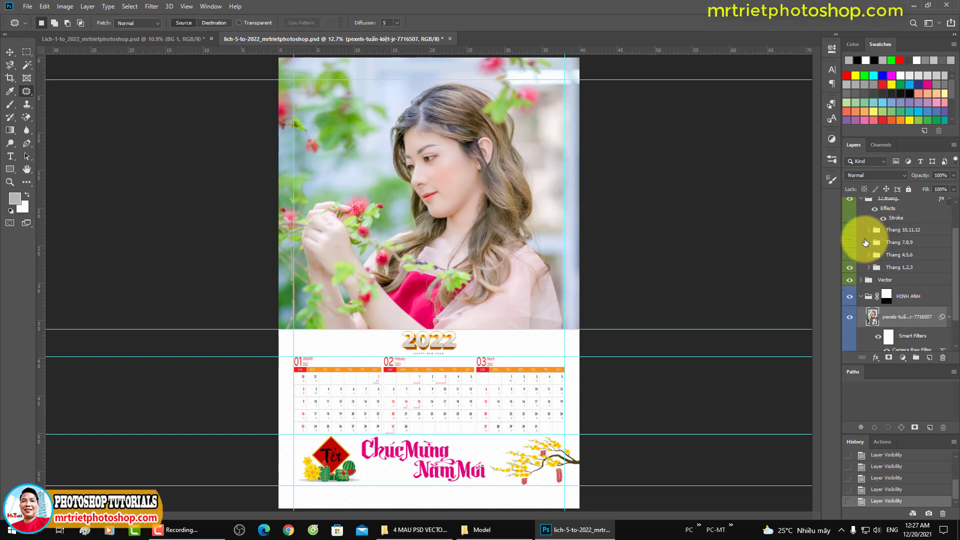
click(850, 268)
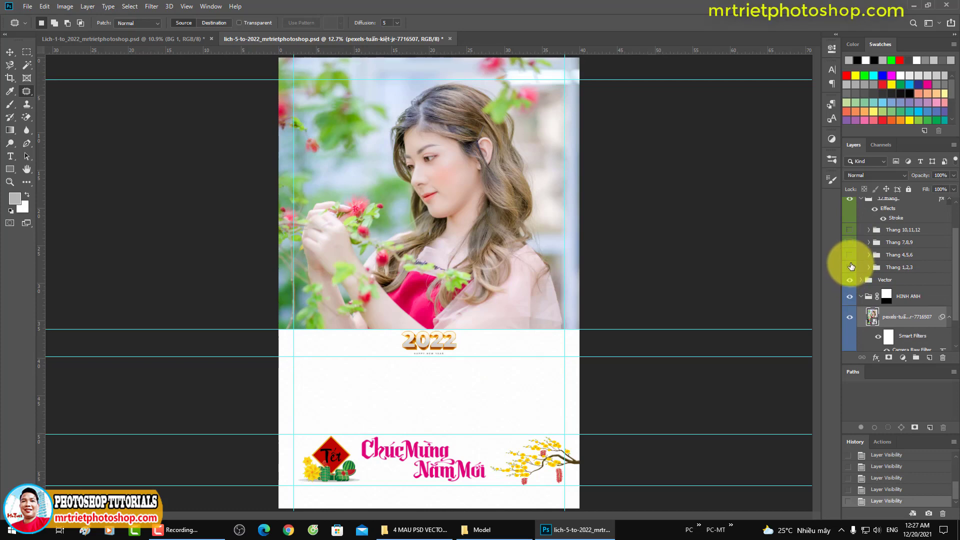
click(850, 255)
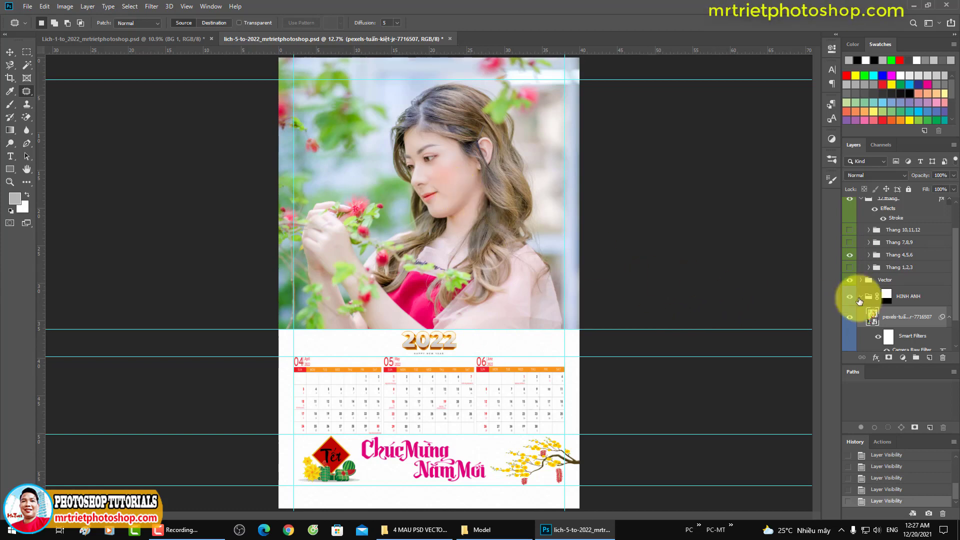
click(850, 318)
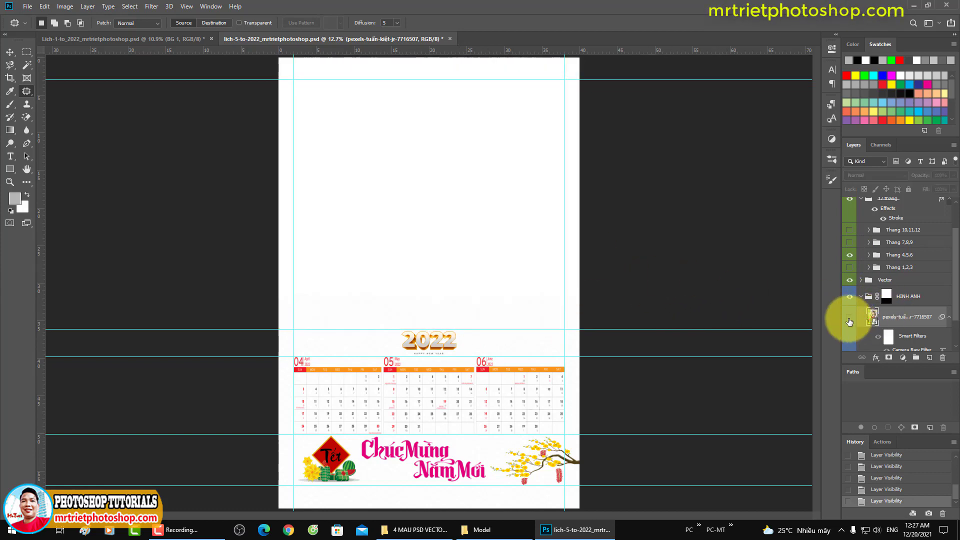
click(850, 319)
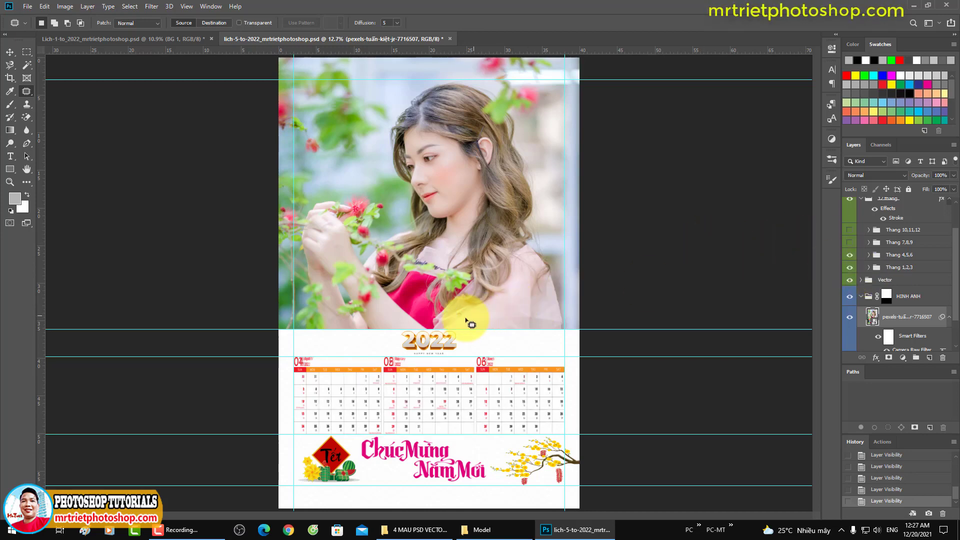
ctrl+click(430, 409)
drag(431, 409, 538, 331)
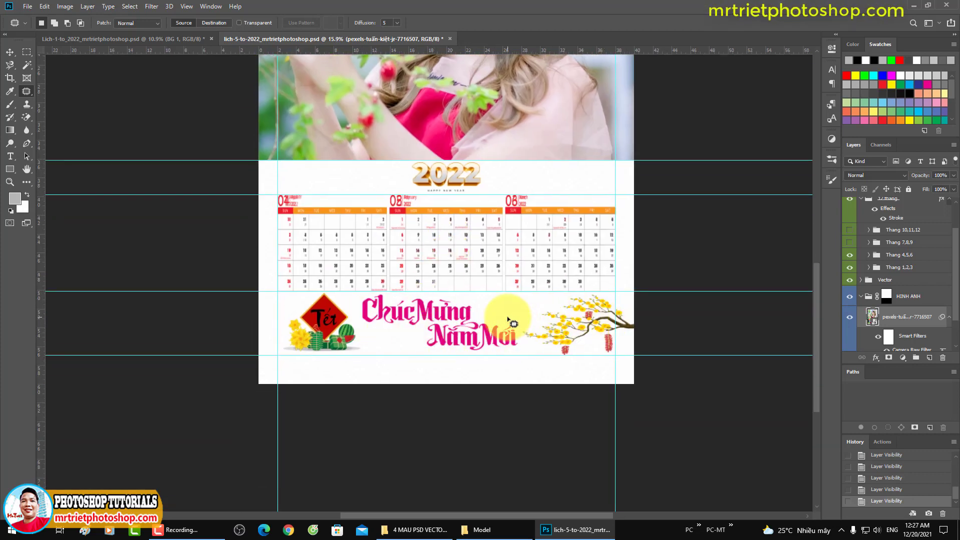
ctrl+alt+click(508, 319)
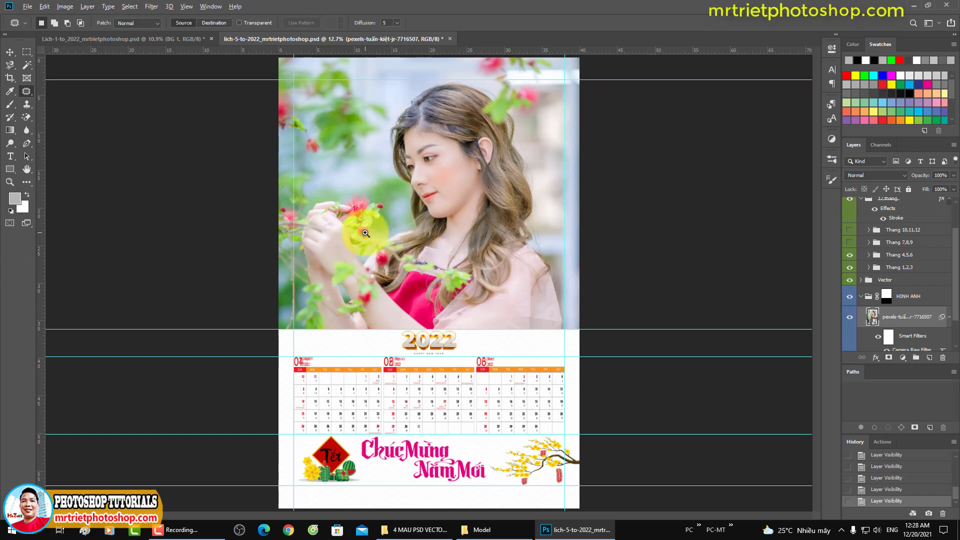
key(ctrl+alt+i)
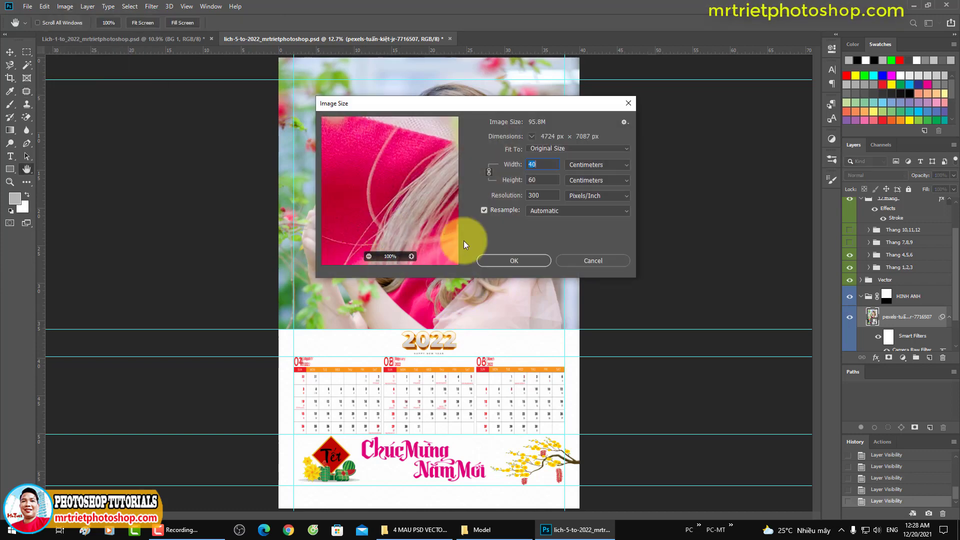
click(596, 262)
scroll(423, 278, up, 1)
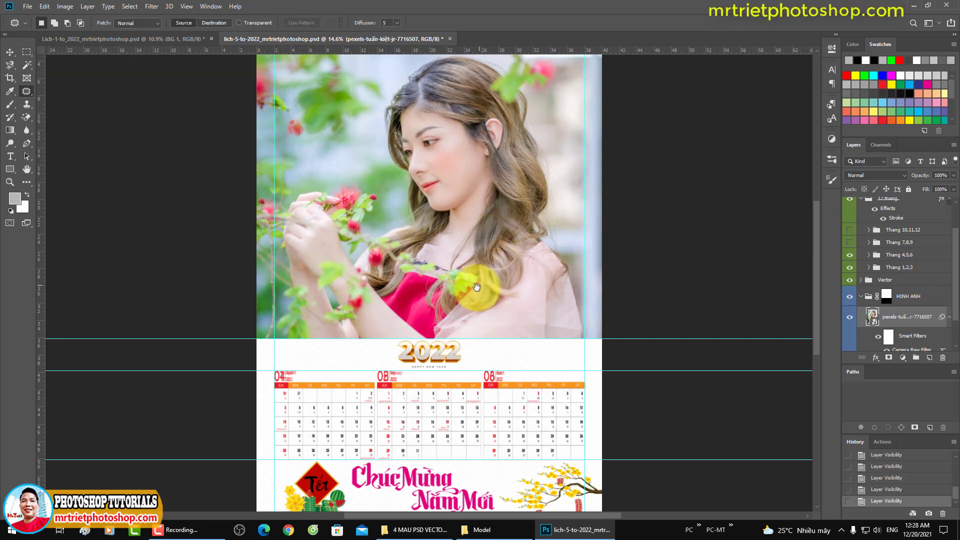
drag(475, 286, 472, 201)
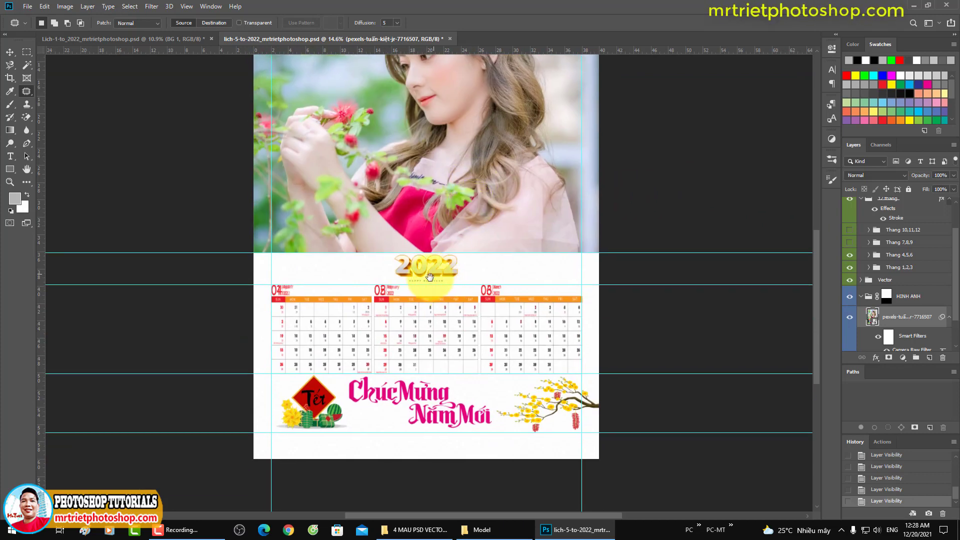
drag(375, 268, 450, 279)
Open the background group, preview the hexagon BG 1 pattern, and turn on the faint BG 2.
mouse_move(418, 306)
mouse_down()
mouse_move(514, 308)
mouse_move(560, 364)
mouse_move(560, 275)
mouse_up()
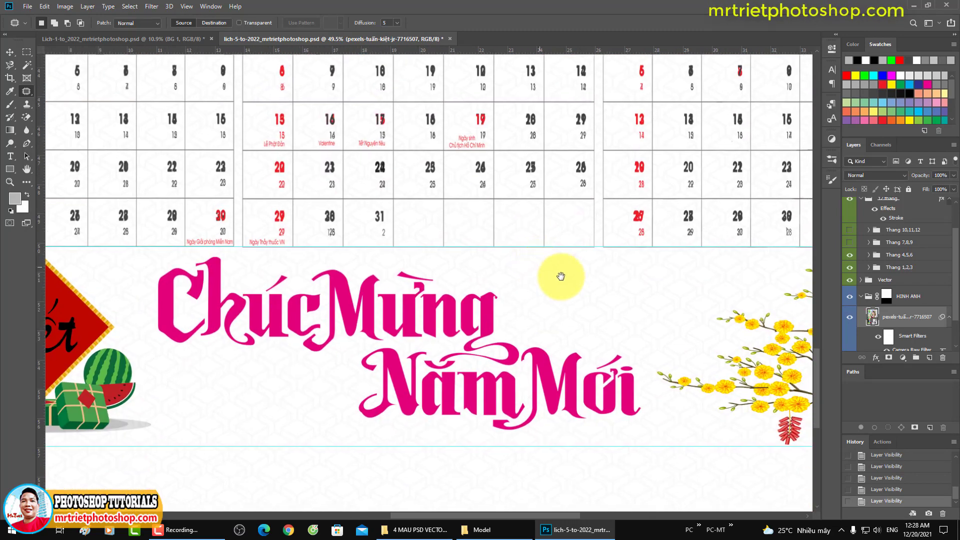
click(863, 298)
click(861, 325)
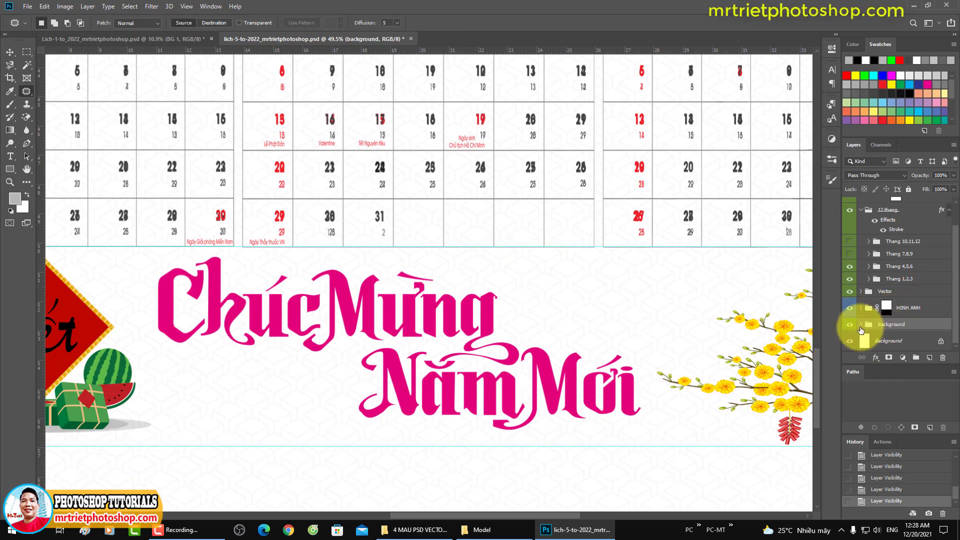
scroll(862, 325, down, 3)
scroll(864, 325, down, 2)
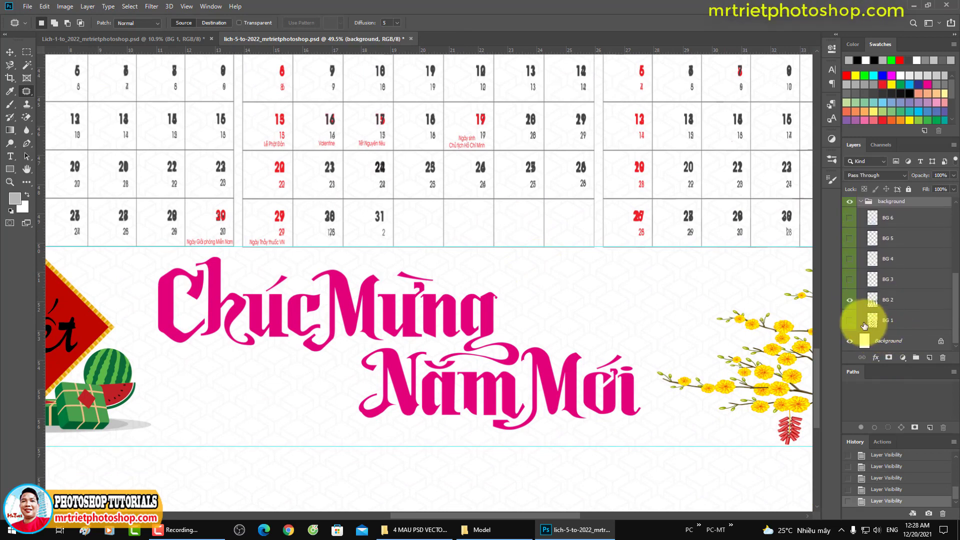
click(851, 317)
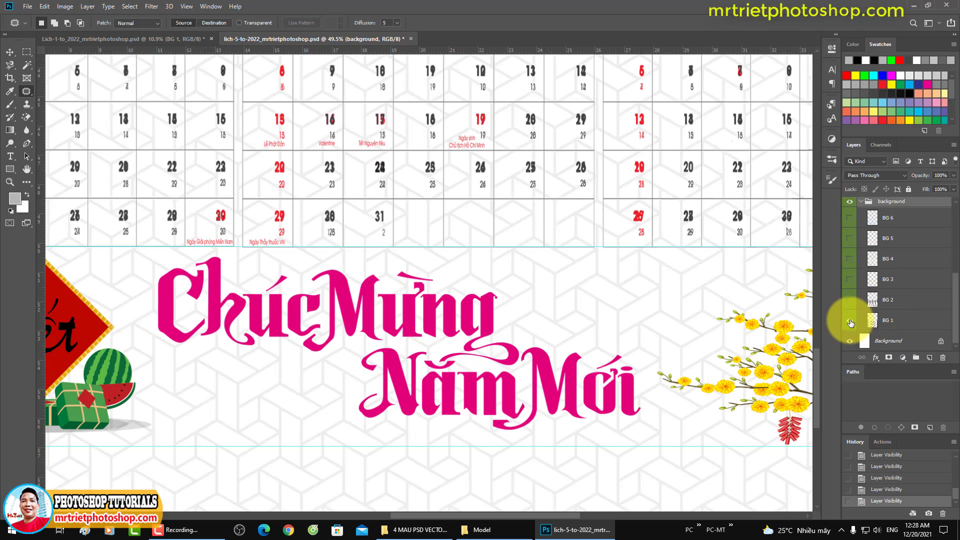
click(851, 300)
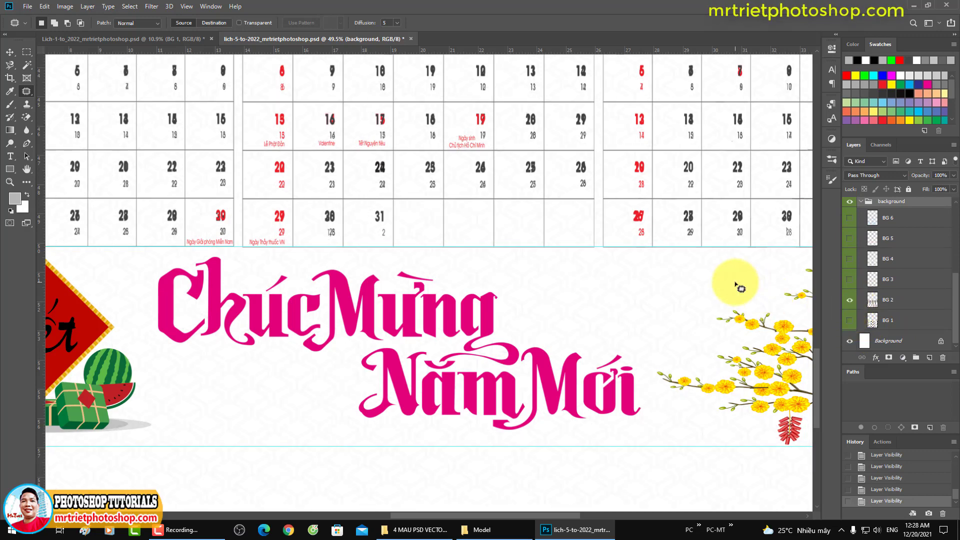
Inspect the month grid and Chúc Mừng Năm Mới greeting, then fit the whole page.
key(ctrl+0)
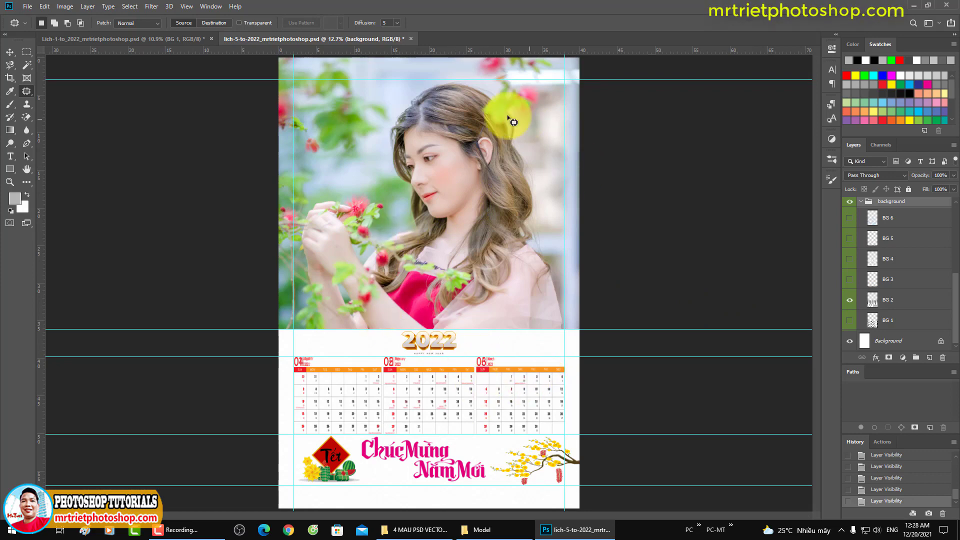
scroll(576, 155, up, 3)
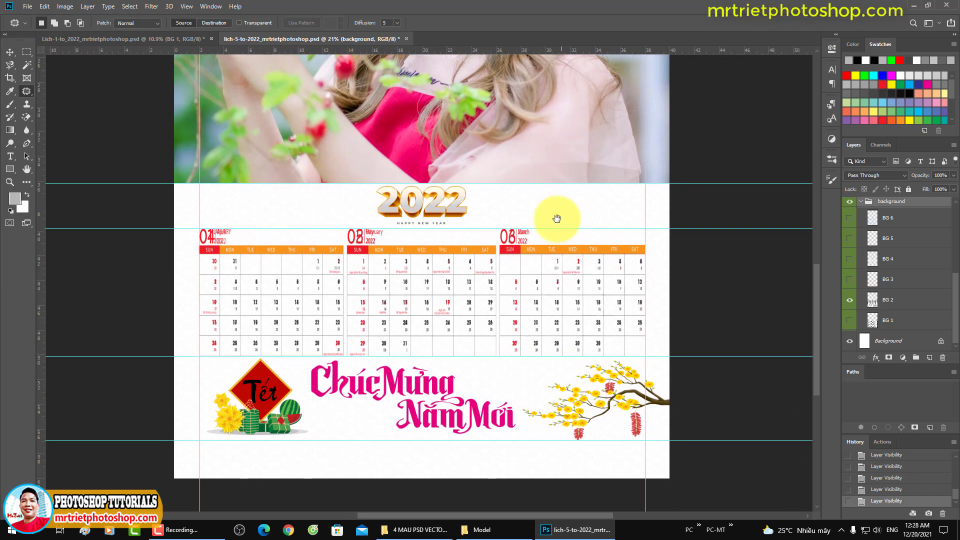
drag(556, 218, 570, 164)
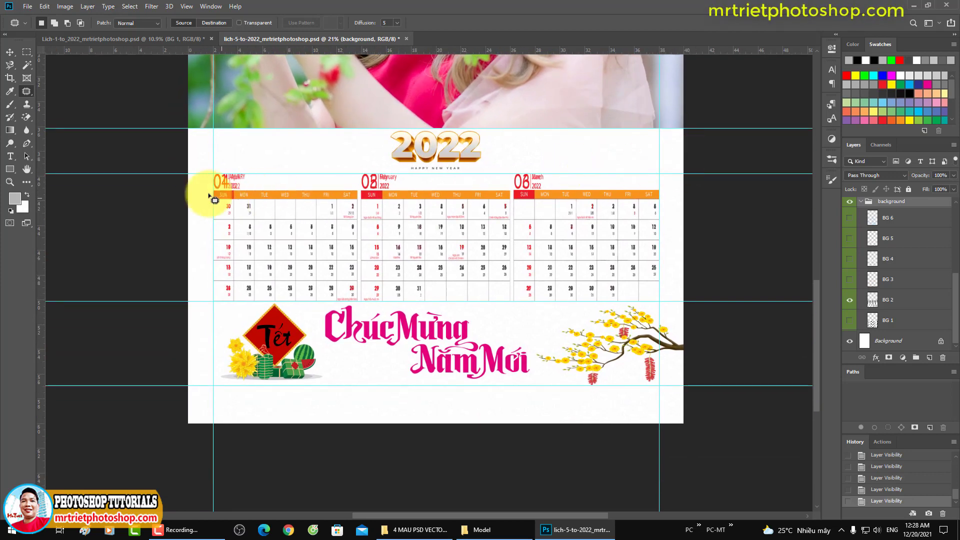
drag(352, 287, 369, 193)
scroll(418, 326, up, 1)
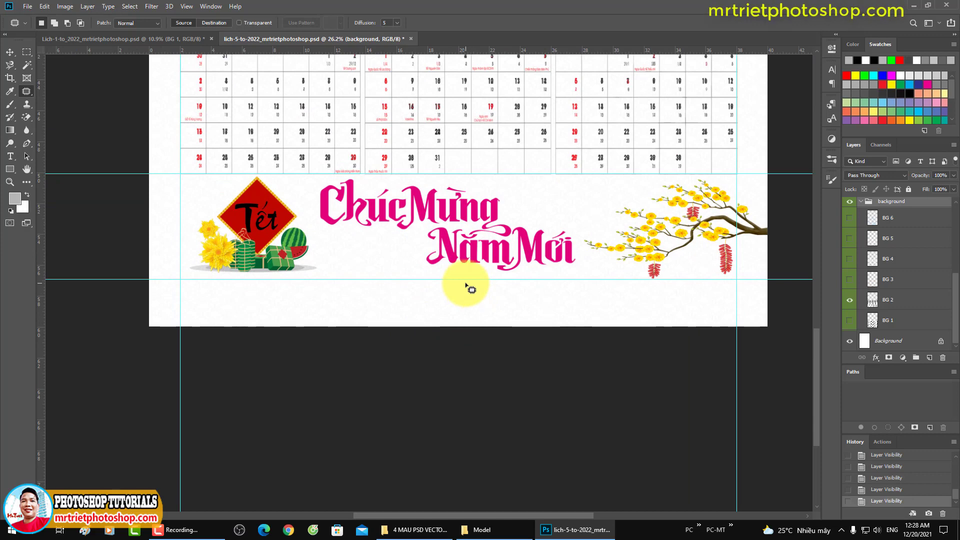
key(ctrl+0)
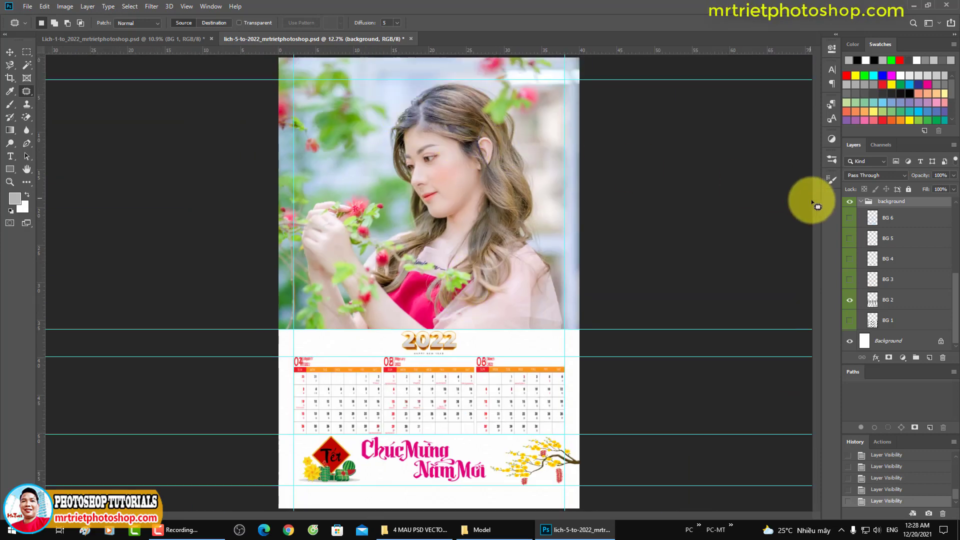
Glance at Lich-1, return to lich-5, then bring forward the 4 MAU PSD VECTOR TET folder.
scroll(879, 214, up, 1)
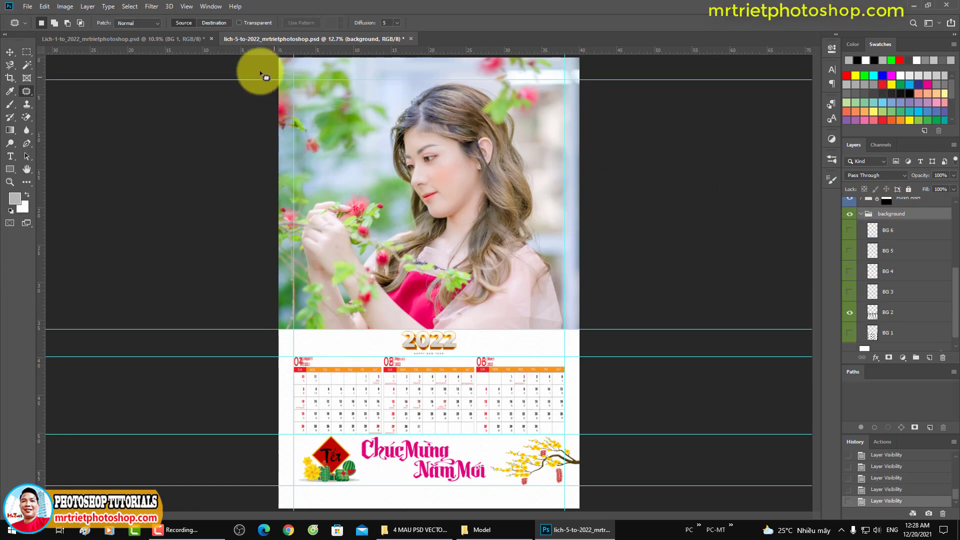
click(161, 40)
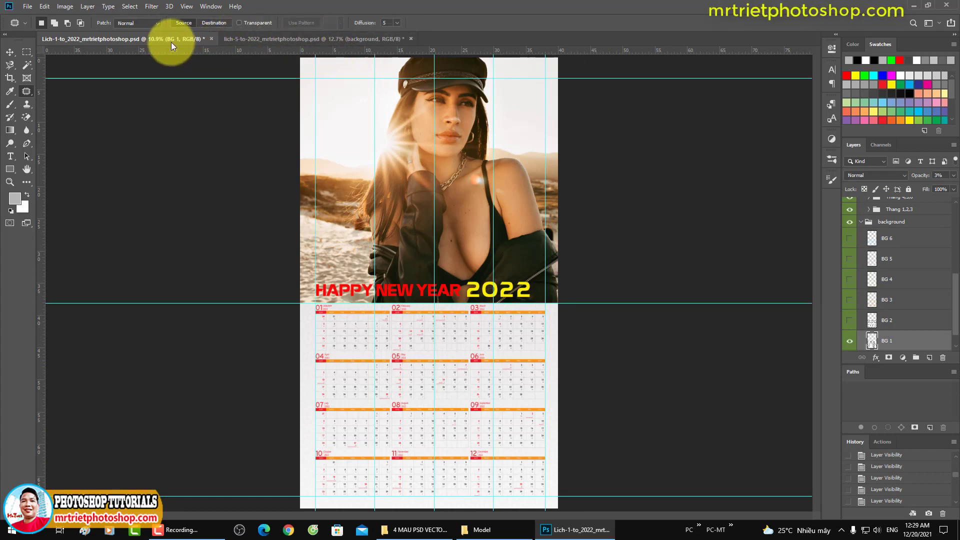
click(260, 43)
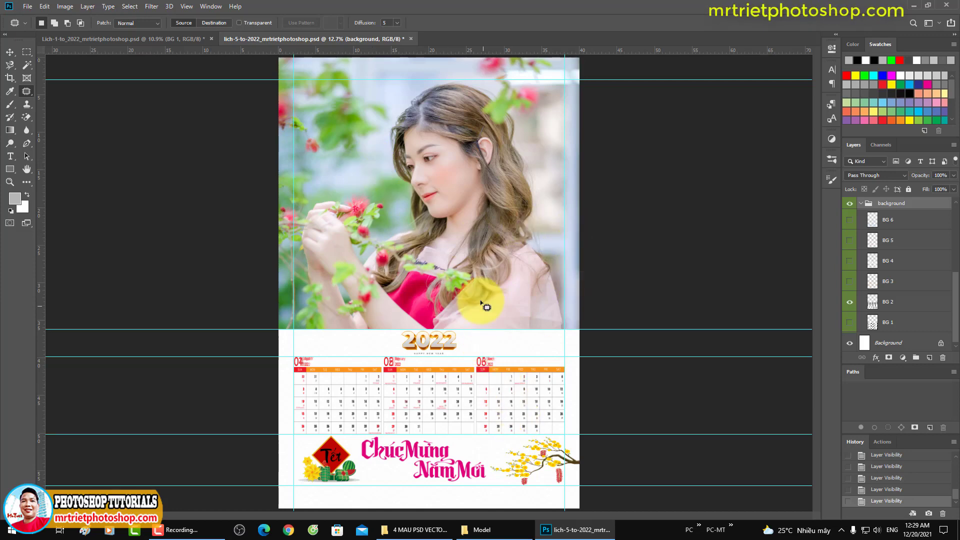
click(419, 531)
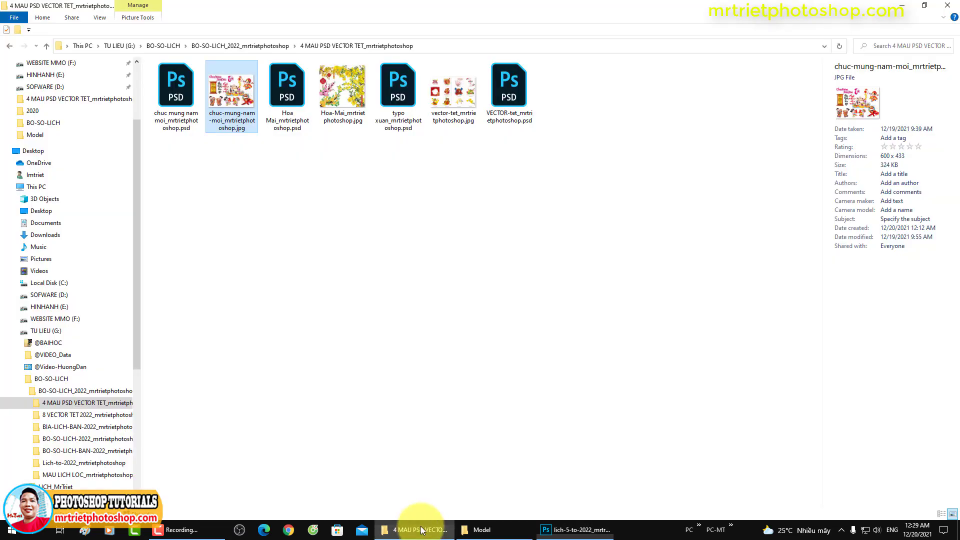
Refresh the Tết vector folder, minimize Photoshop and that folder, and close the Model window.
right_click(470, 162)
click(494, 197)
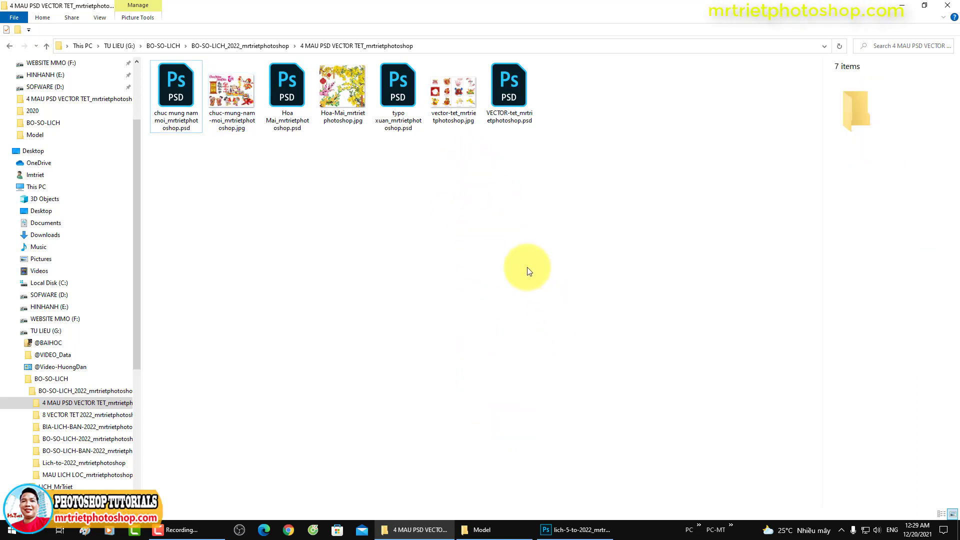
click(555, 529)
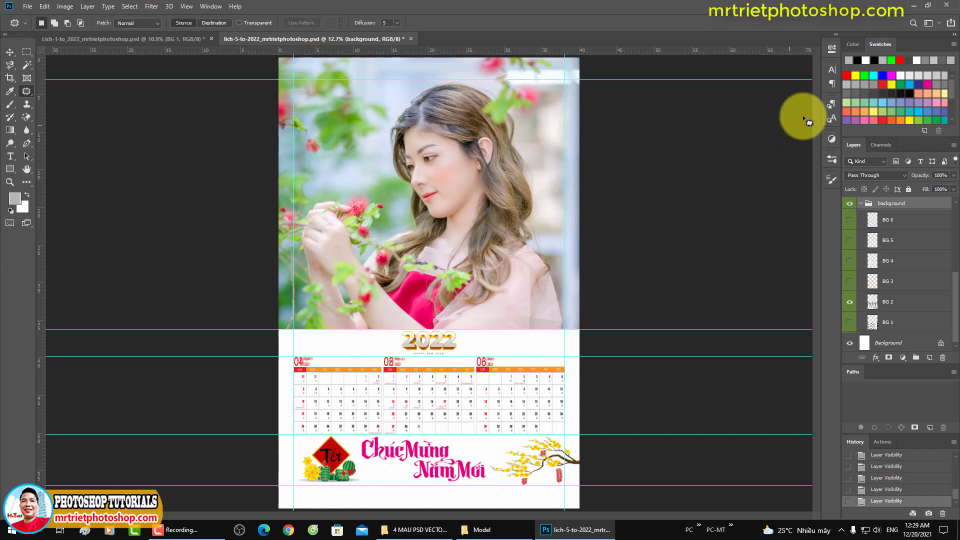
click(913, 6)
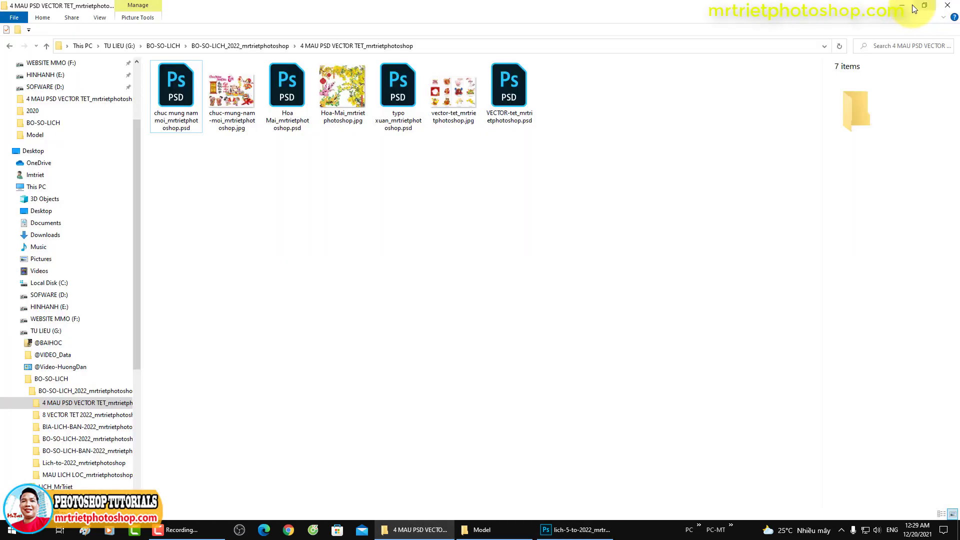
click(902, 6)
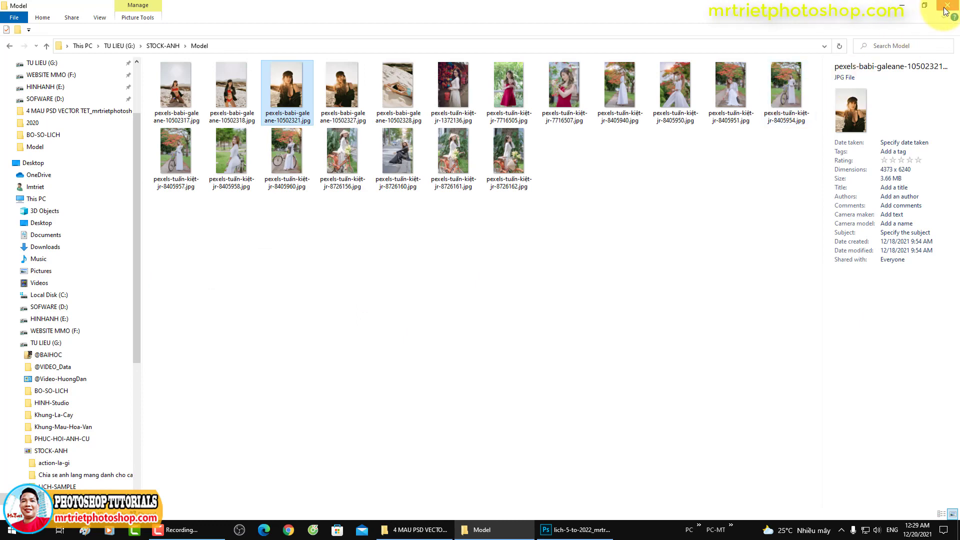
click(946, 7)
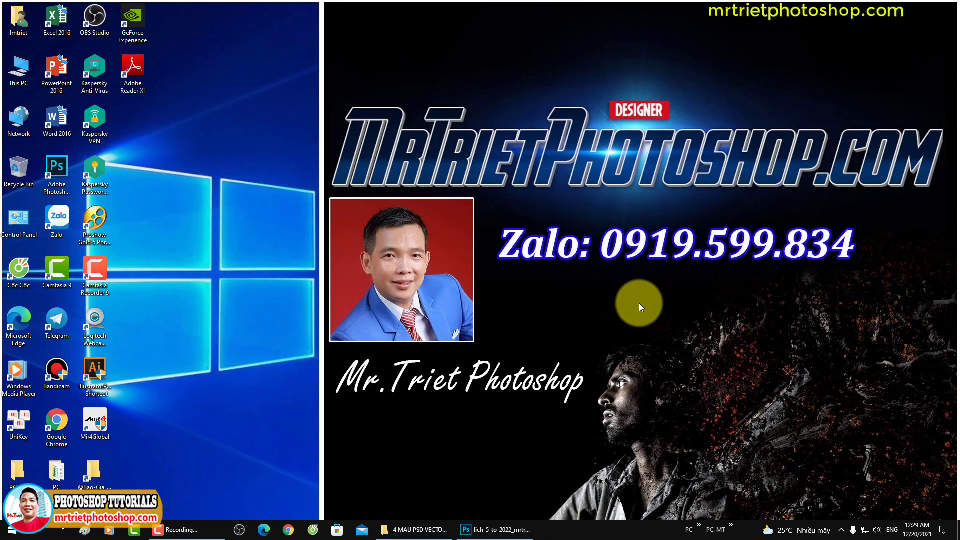